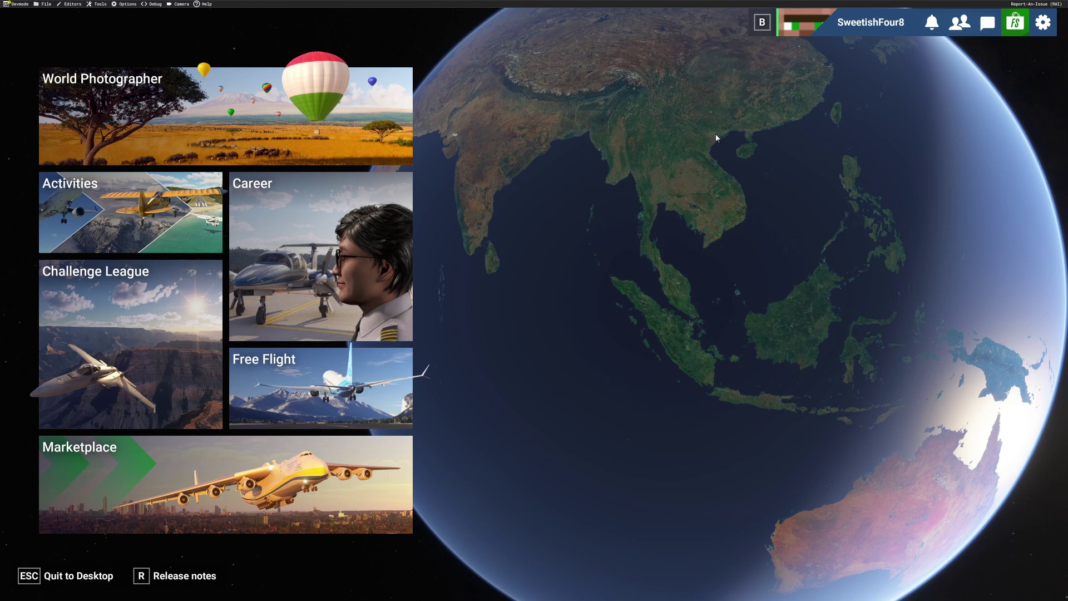
Review the Controls settings, then close them and bring up the pause menu over the H125
click(1046, 27)
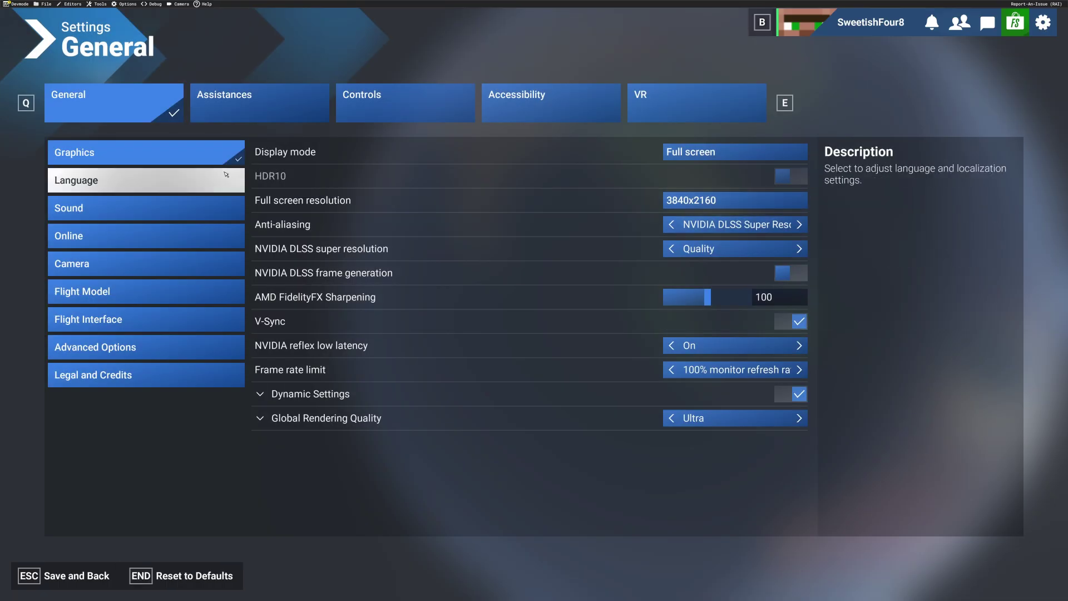
click(389, 112)
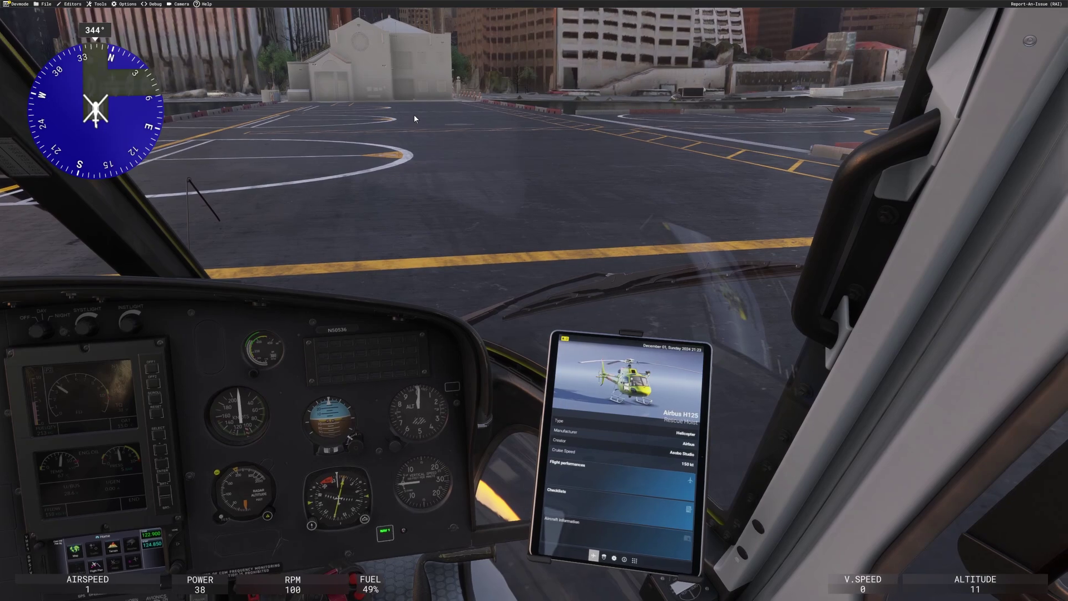
mouse_move(519, 44)
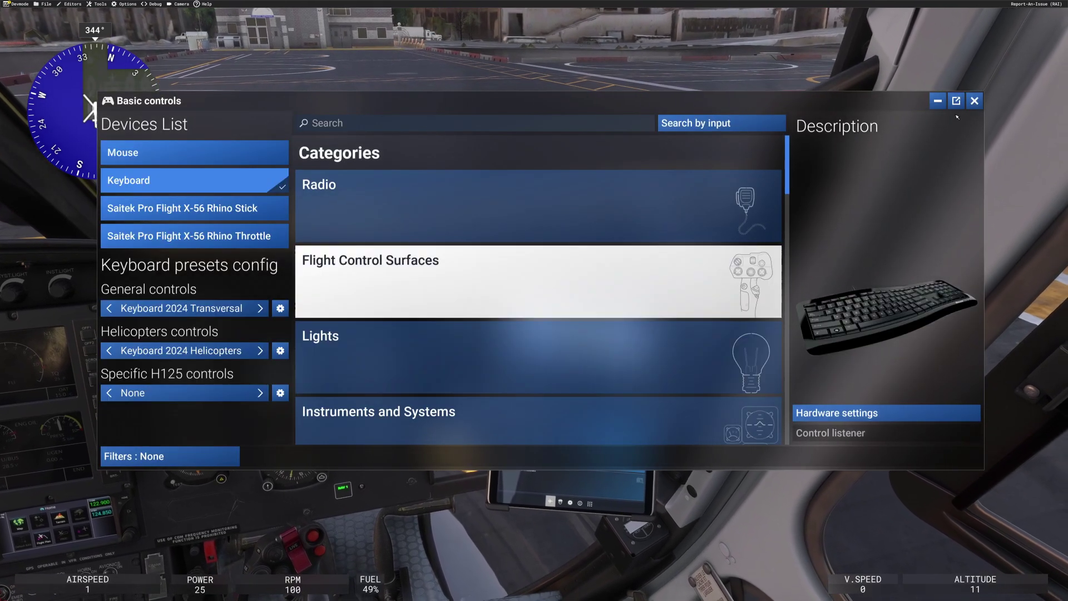
key(Escape)
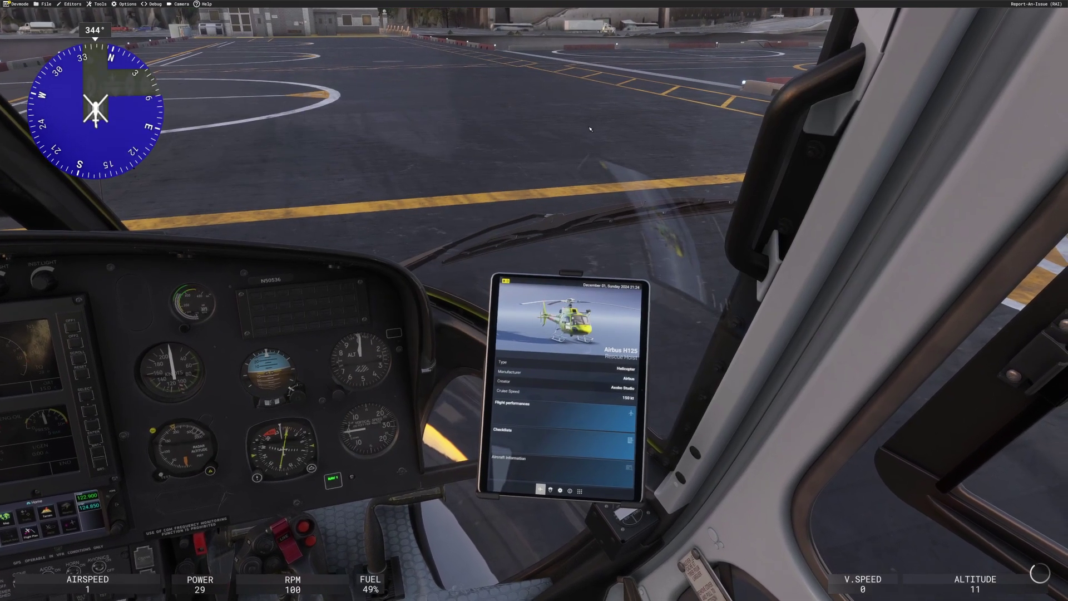
key(Escape)
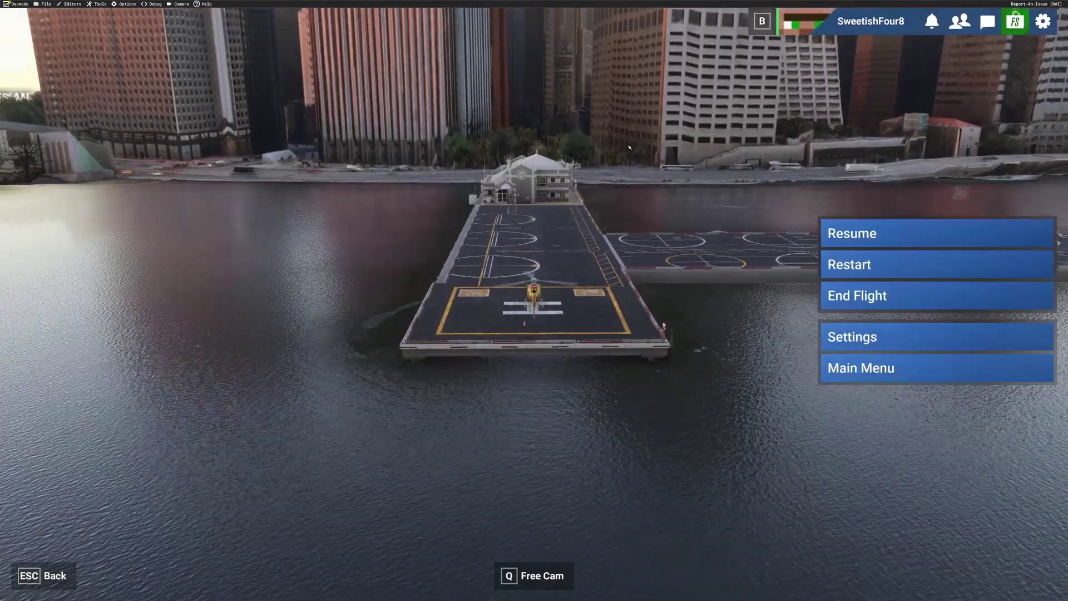
Check the X-56 Rhino Stick controls from the pause menu's Settings, then save and back out
click(871, 340)
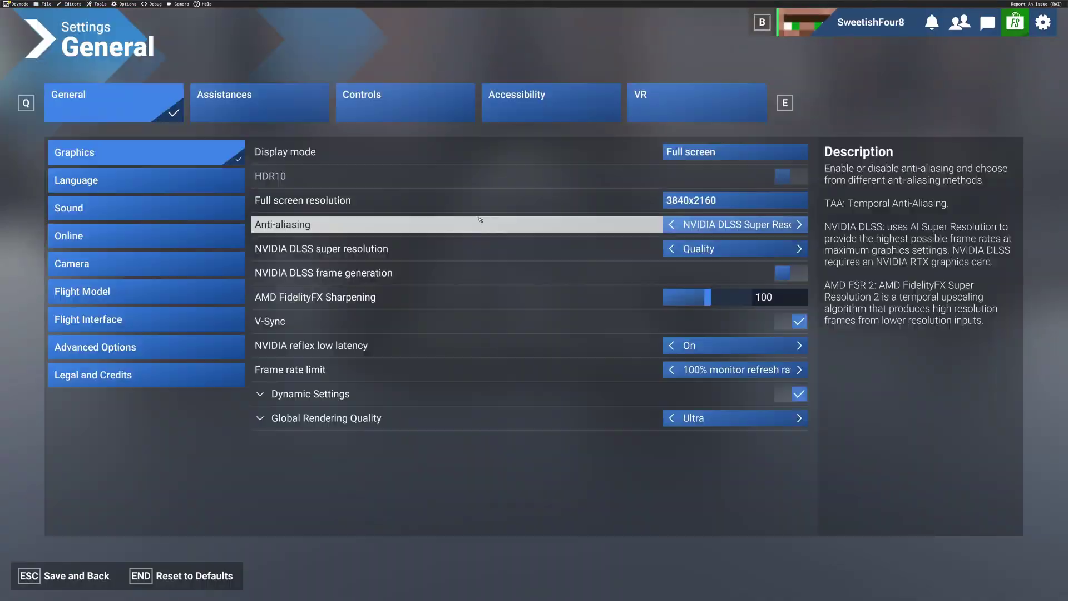
click(383, 119)
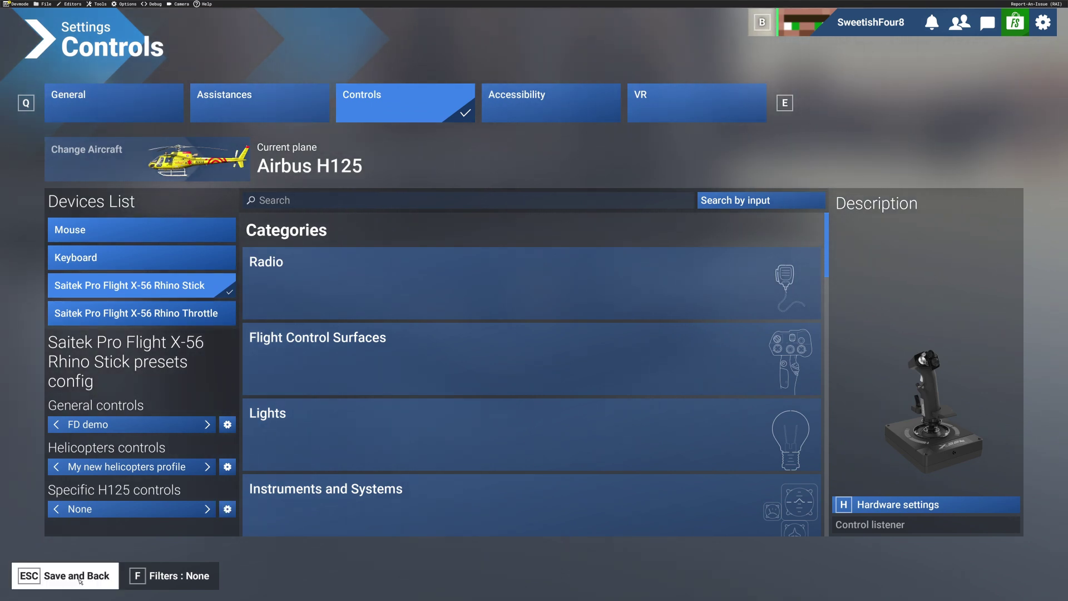
click(80, 581)
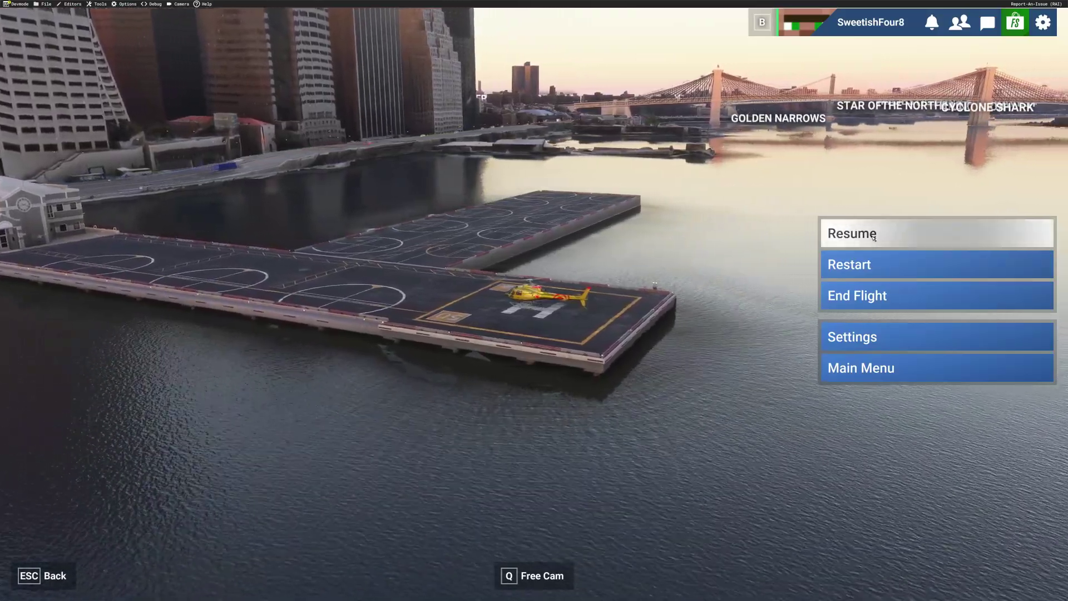
Resume the flight to return to the H125 cockpit
click(879, 248)
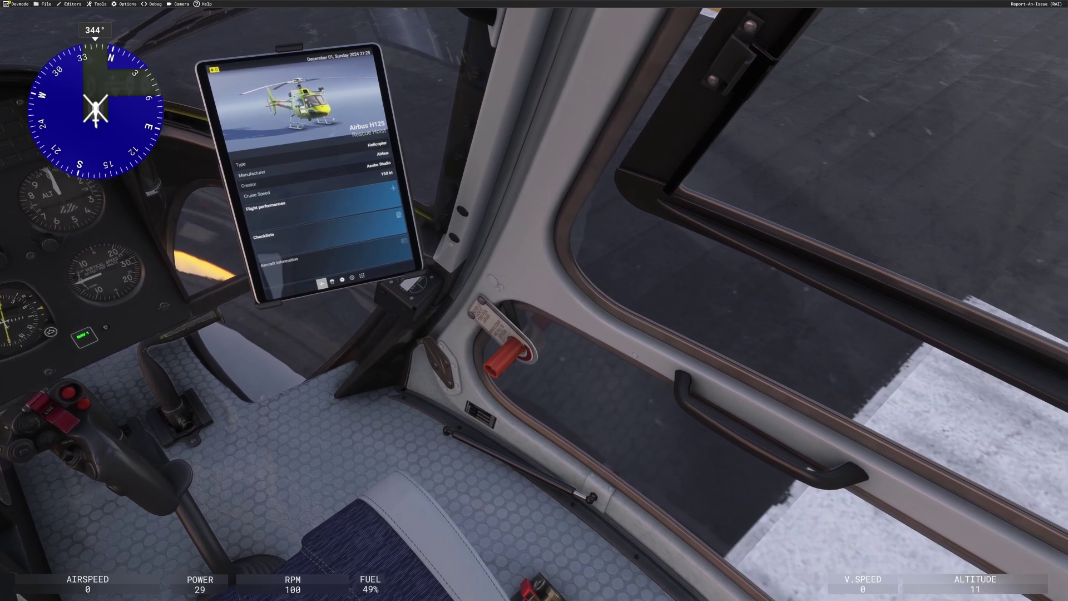
From the pause menu, open the X-56 Rhino Stick's Hardware settings for its axis input curves
key(Escape)
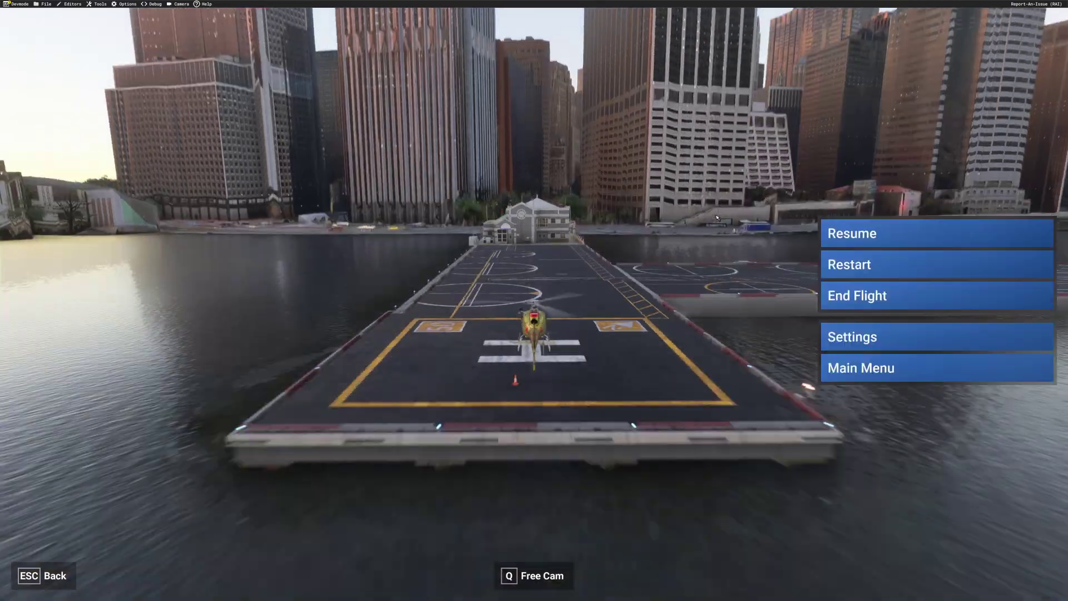
click(831, 337)
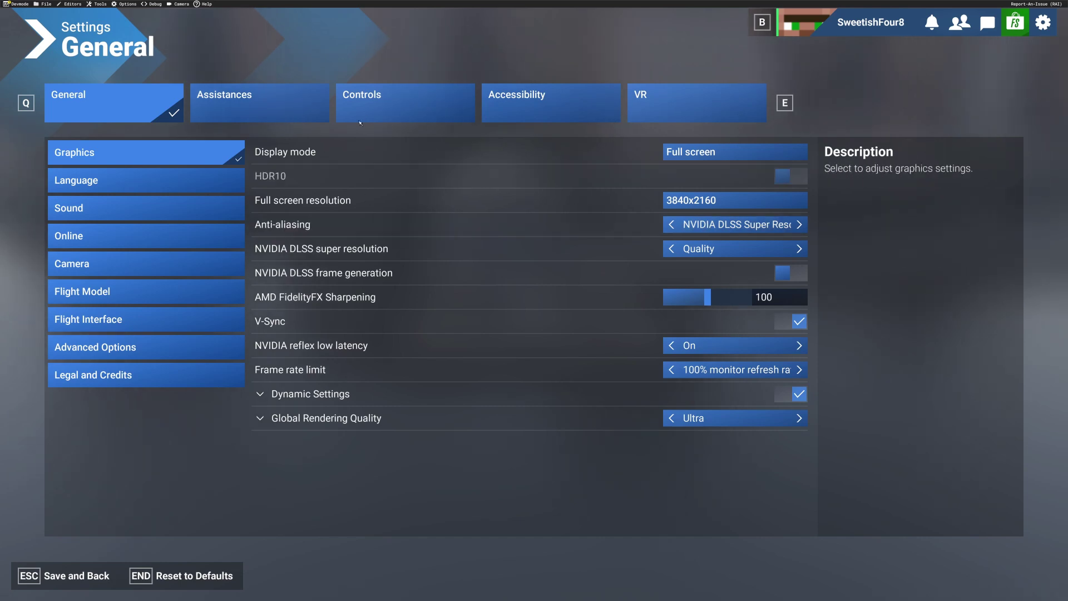
click(374, 116)
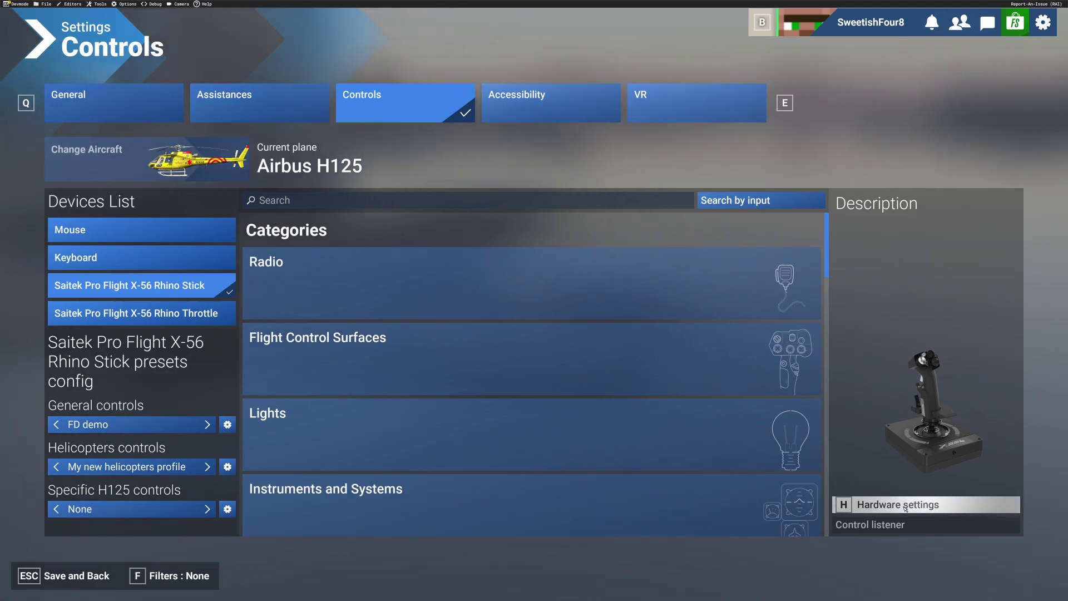
click(905, 508)
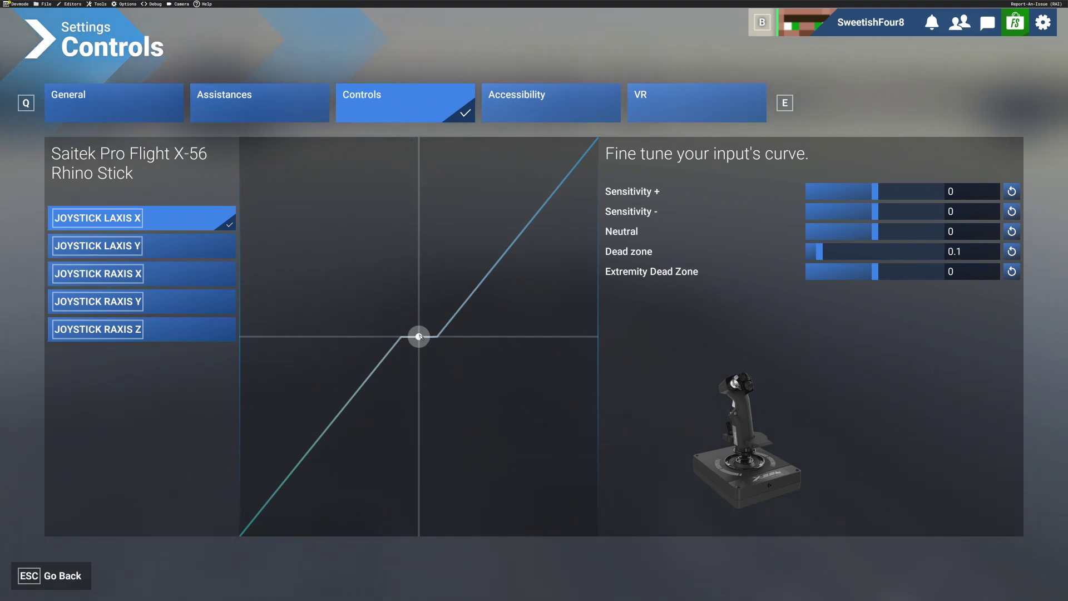
Raise the dead zone of JOYSTICK RAXIS X, Y and Z to 0.1 each, then save
click(112, 246)
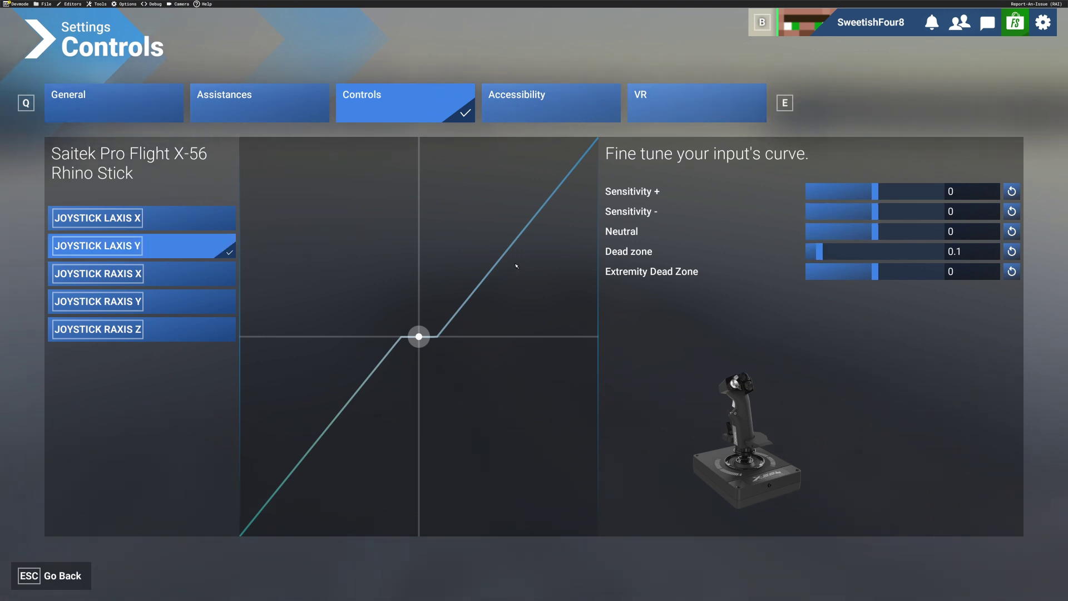
click(181, 276)
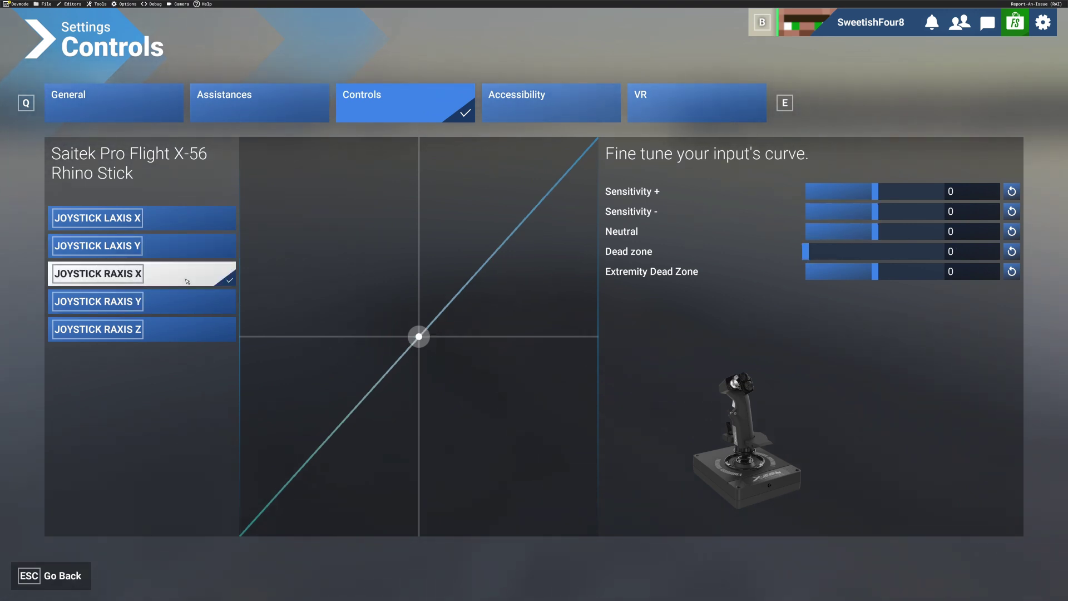
click(816, 254)
click(820, 252)
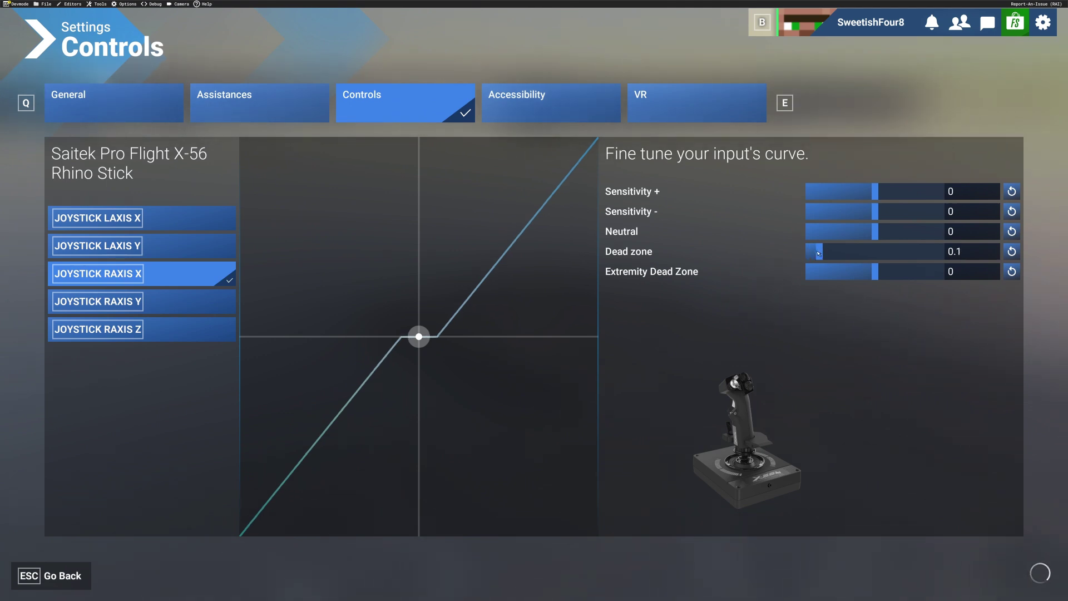
click(210, 302)
click(819, 254)
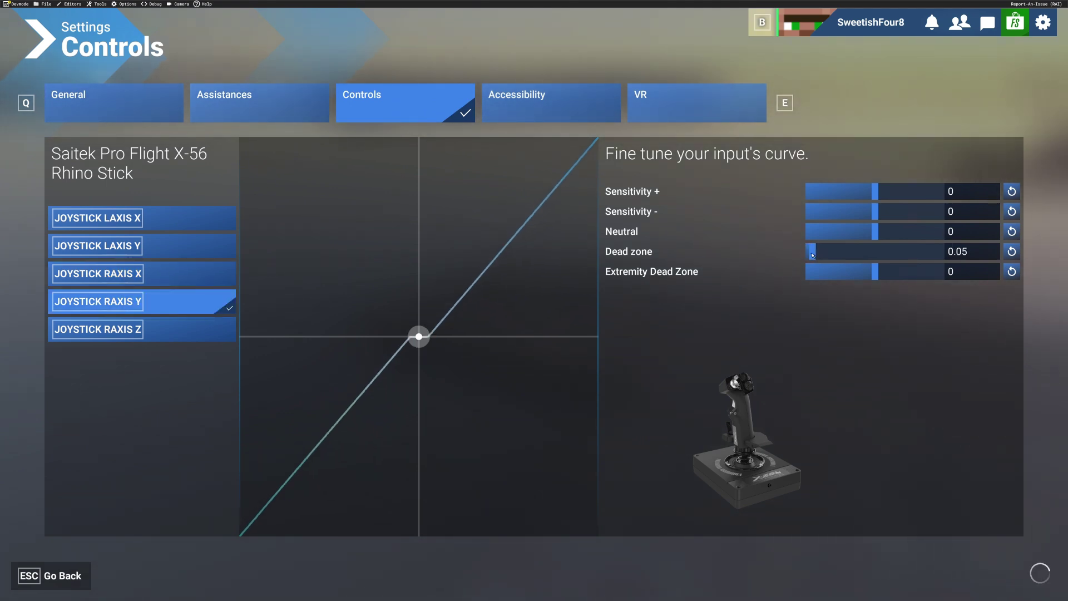
click(818, 255)
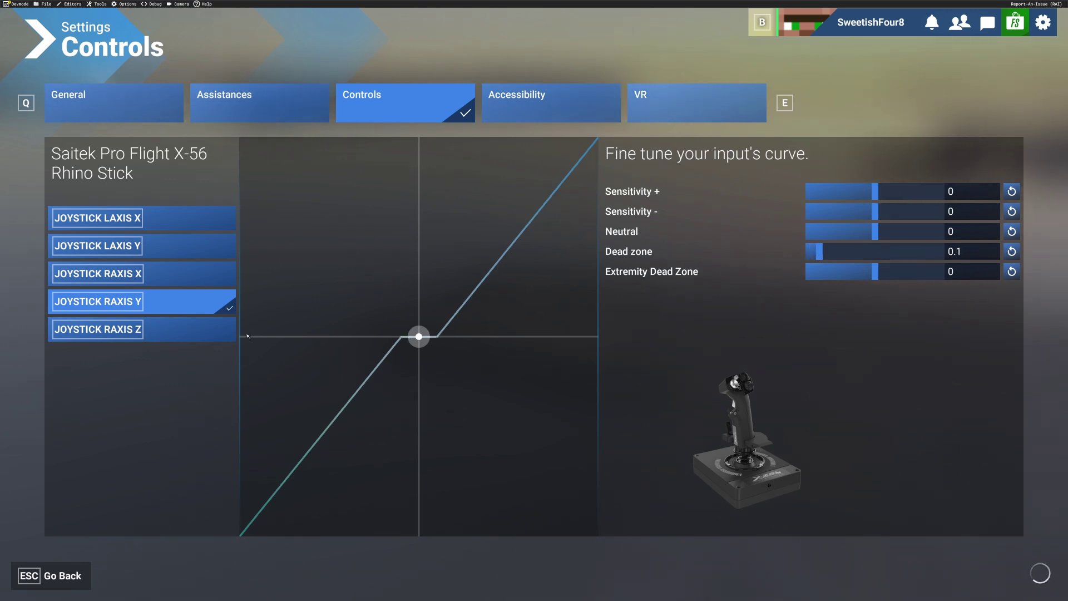
click(818, 254)
click(819, 253)
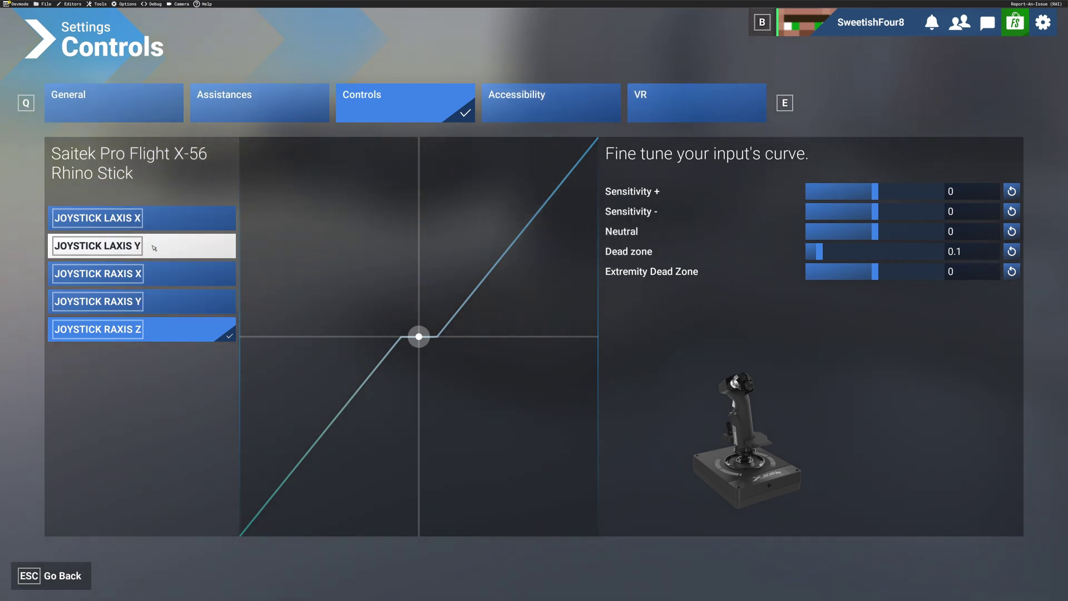
key(Escape)
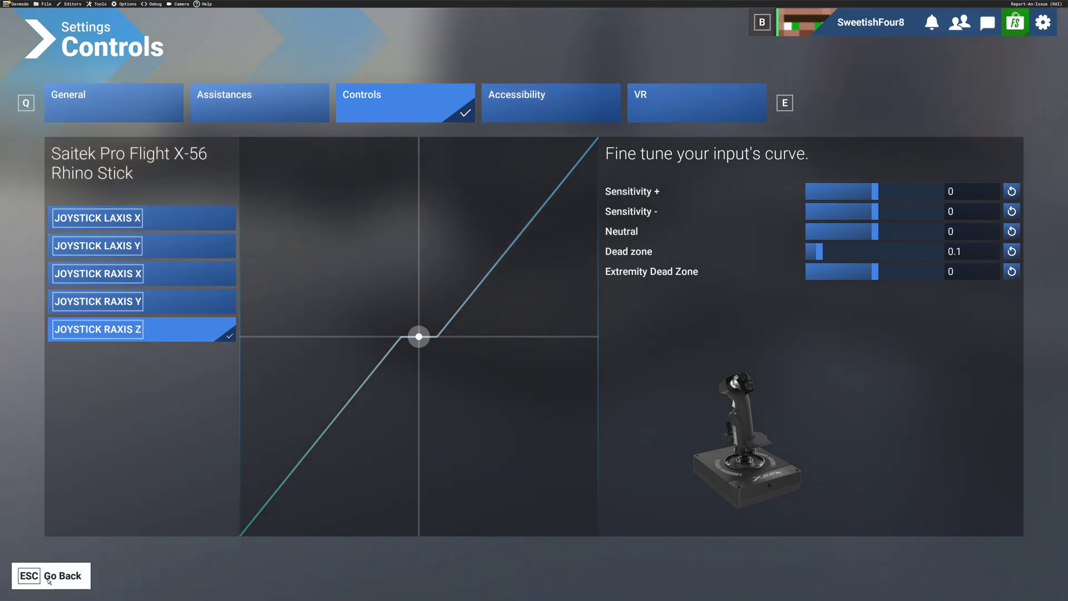
key(Escape)
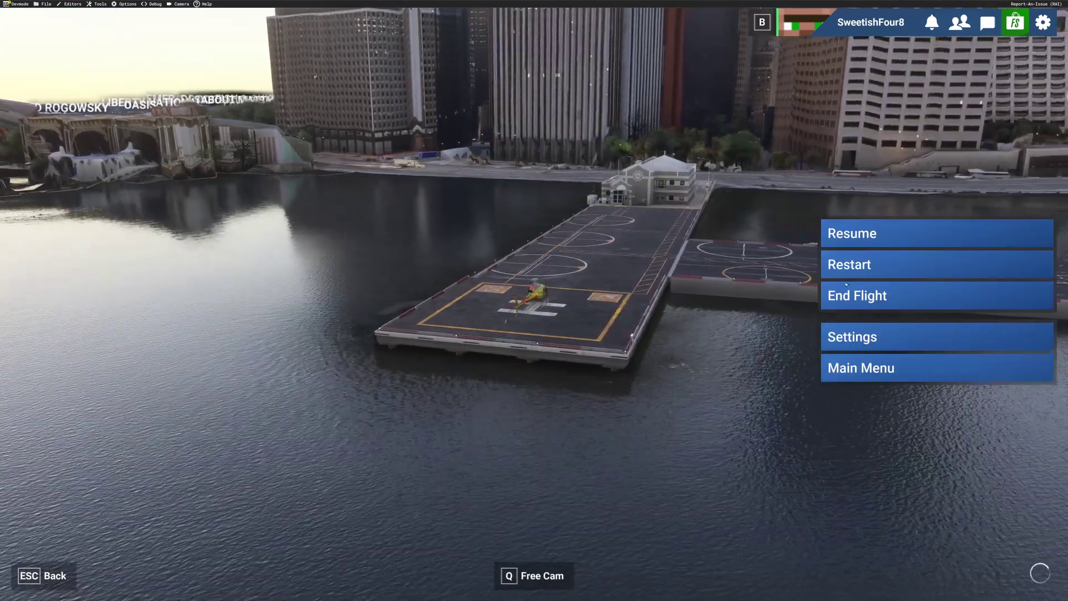
Resume the flight from the pause menu to get back to the cockpit
click(871, 236)
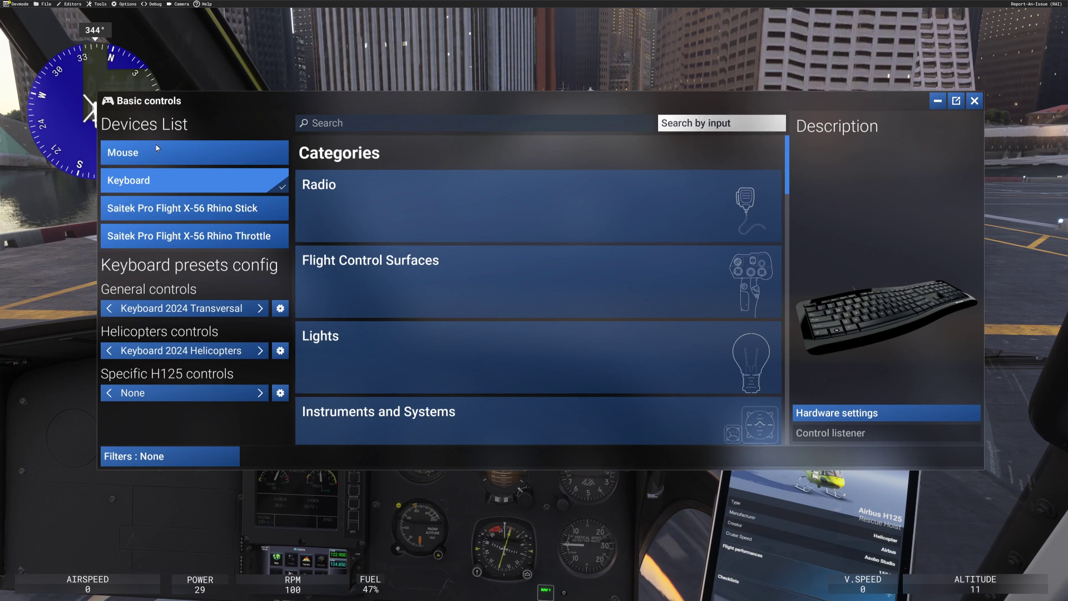
Browse the Mouse, Keyboard, Rhino Stick and Rhino Throttle presets, then view the controller settings FAQ
click(281, 151)
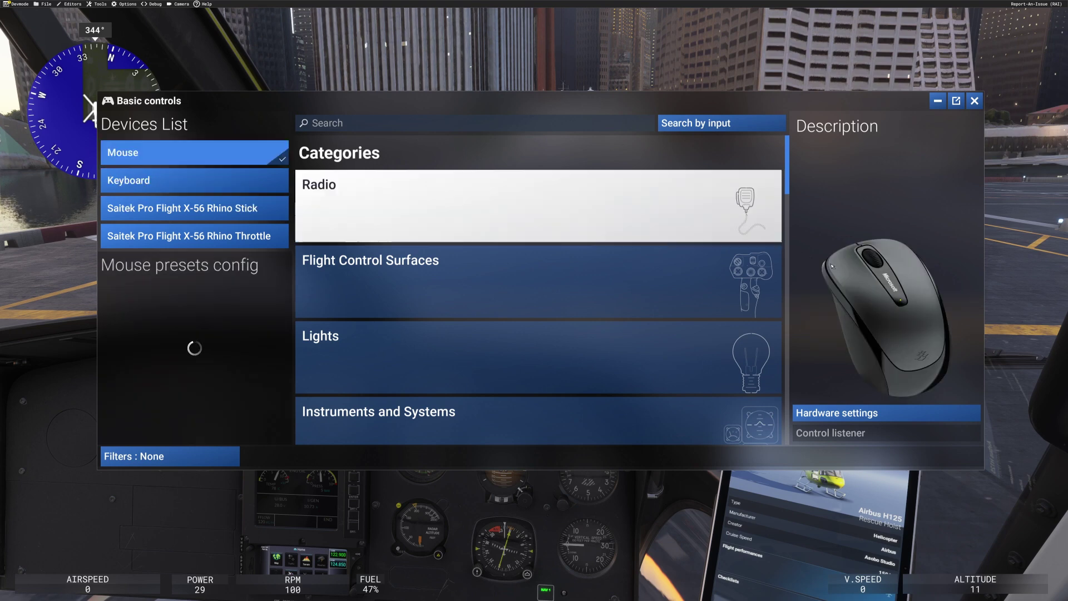
click(281, 180)
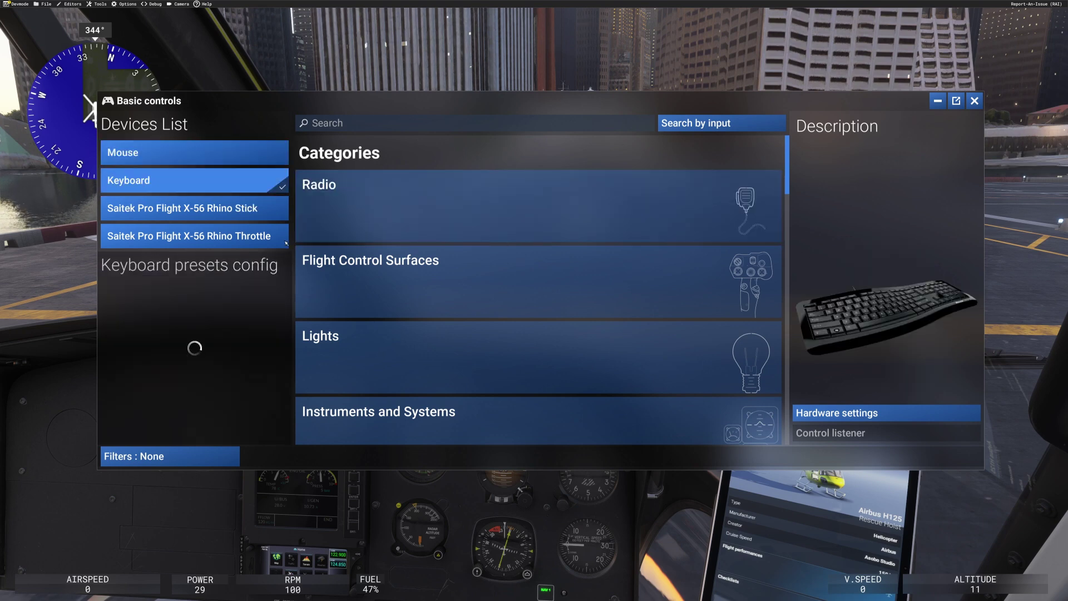
click(266, 212)
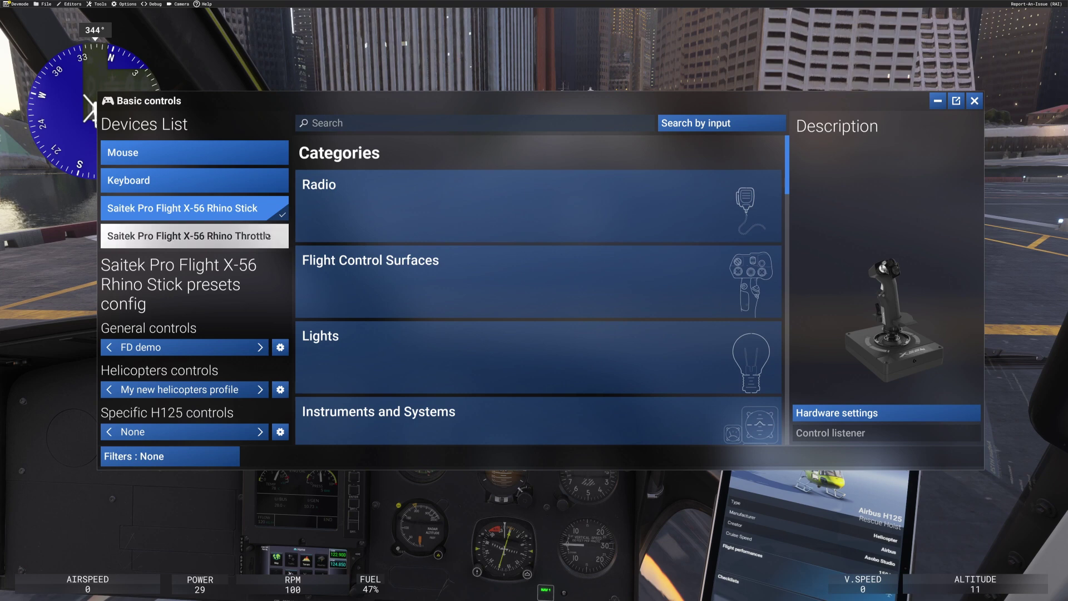
click(268, 236)
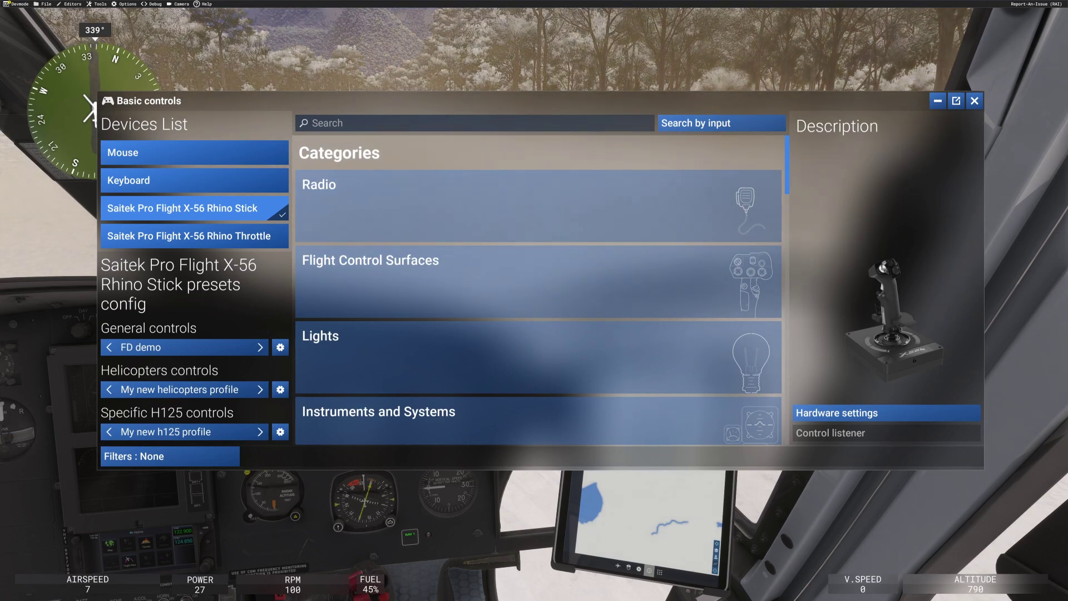
drag(0, 71, 516, 49)
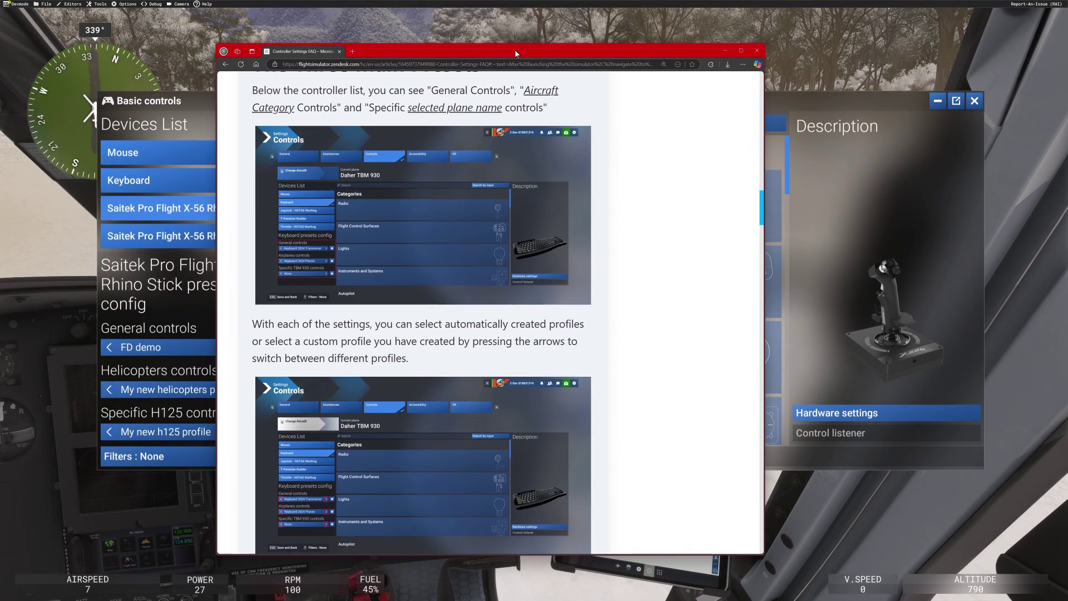
drag(762, 206, 769, 367)
right_click(756, 267)
click(746, 265)
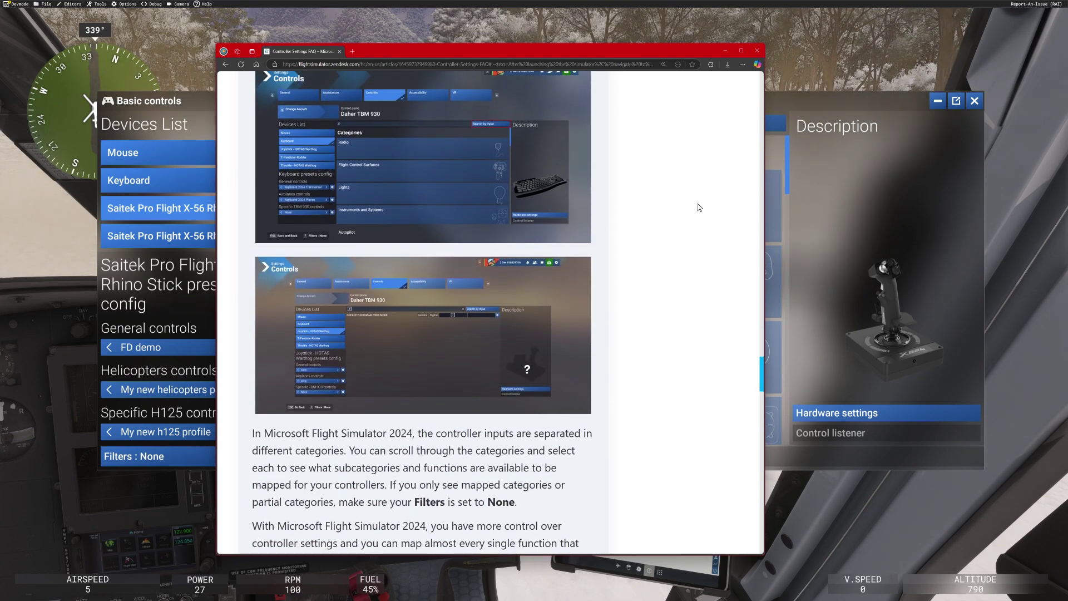
key(alt+Tab)
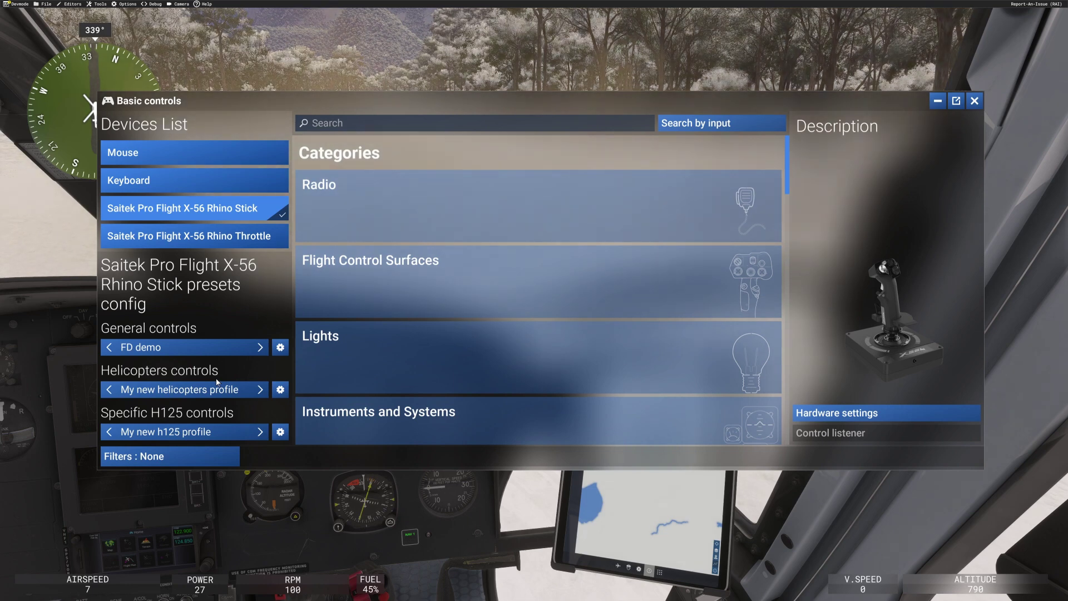
click(202, 462)
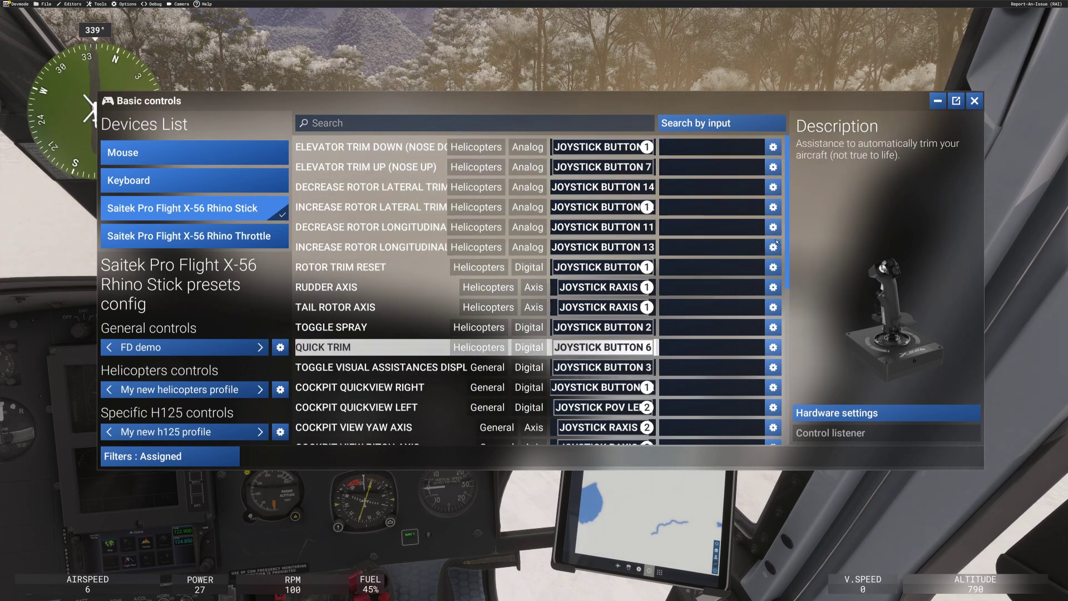
Scroll through the Rhino Stick's assigned bindings, including Rudder Axis, Next Instrument View and Toggle Smart Camera
scroll(556, 267, down, 5)
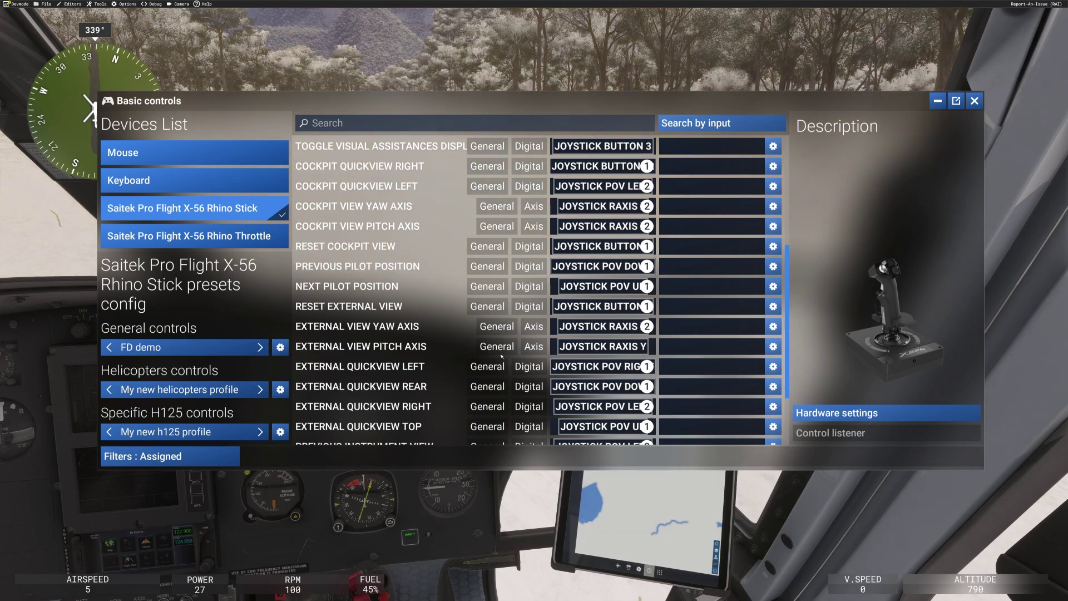
scroll(793, 262, up, 3)
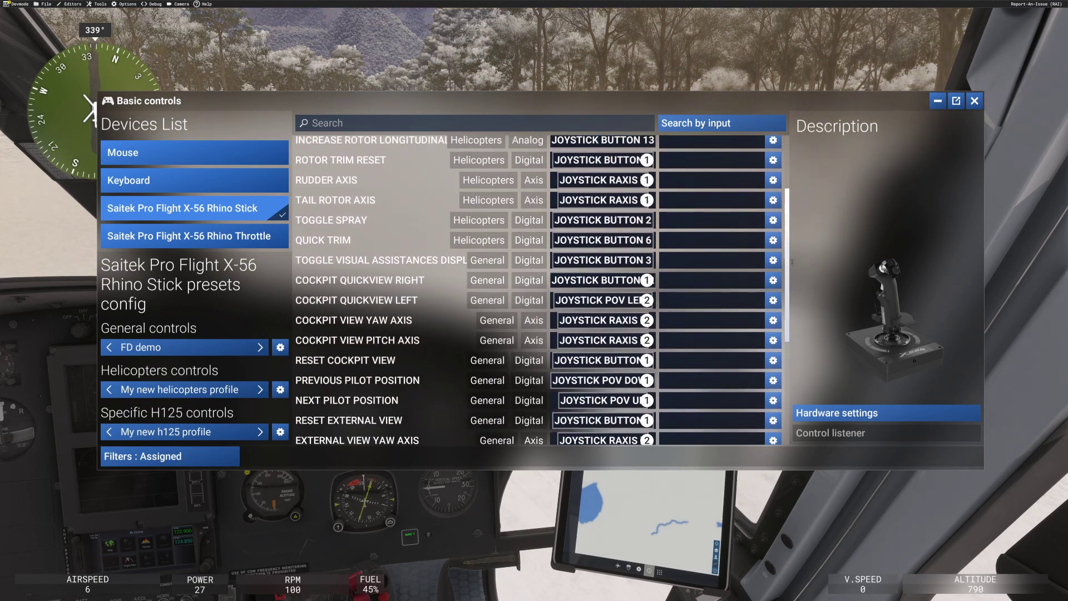
scroll(793, 262, up, 3)
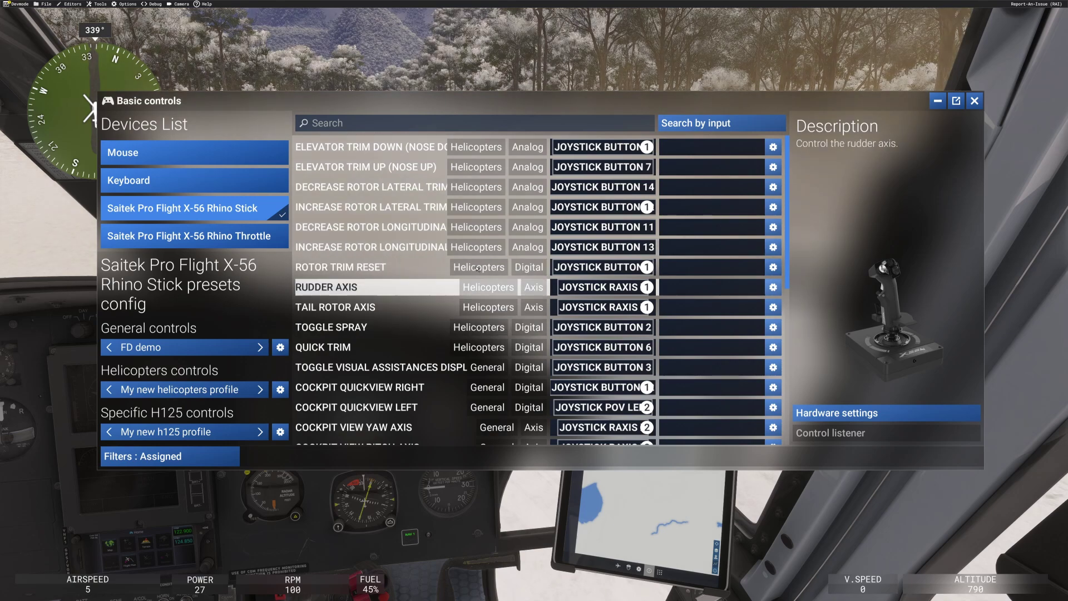
scroll(789, 240, down, 1)
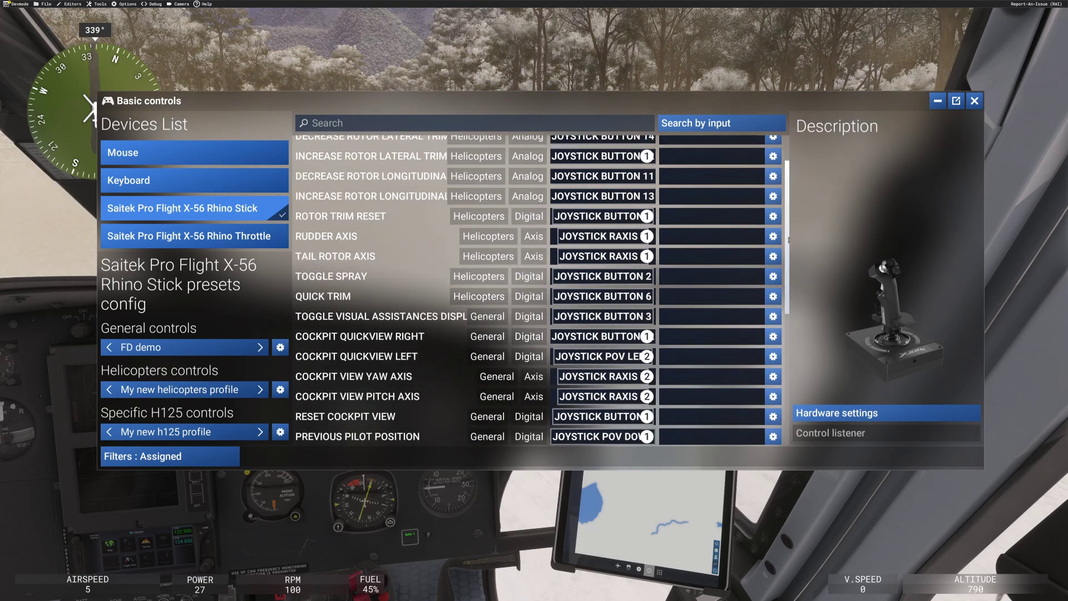
scroll(789, 240, down, 5)
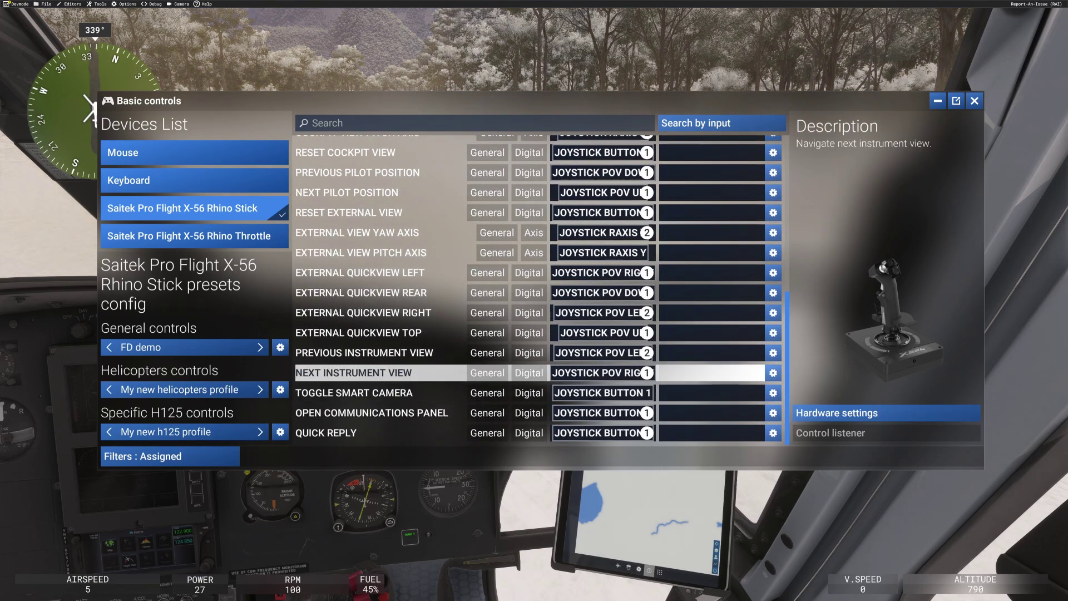
Set Filters to None and browse the Electrics bindings under Instruments and Systems
click(170, 456)
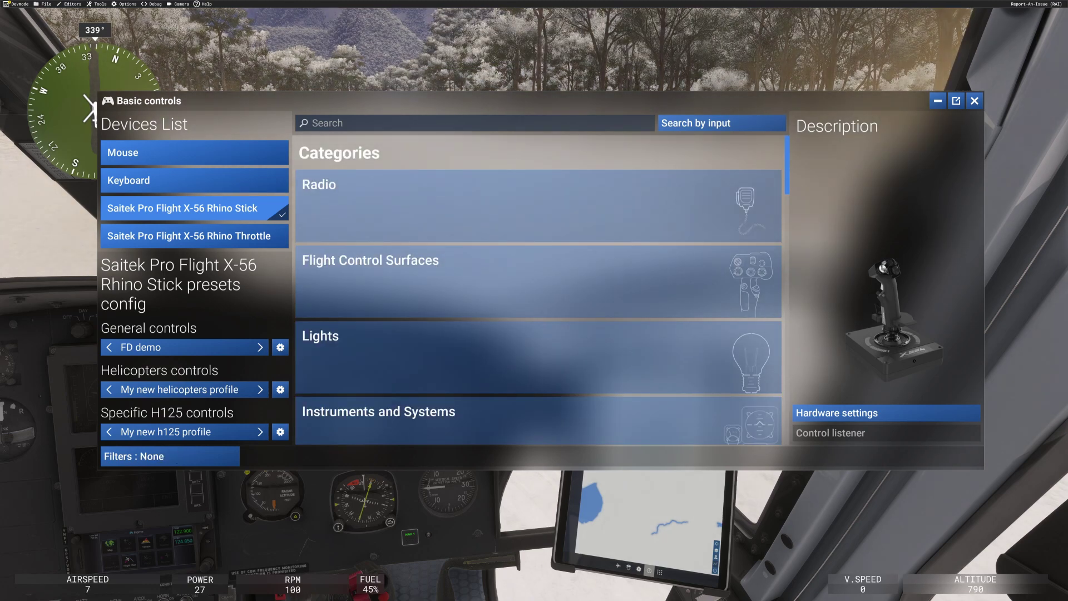
scroll(706, 149, down, 2)
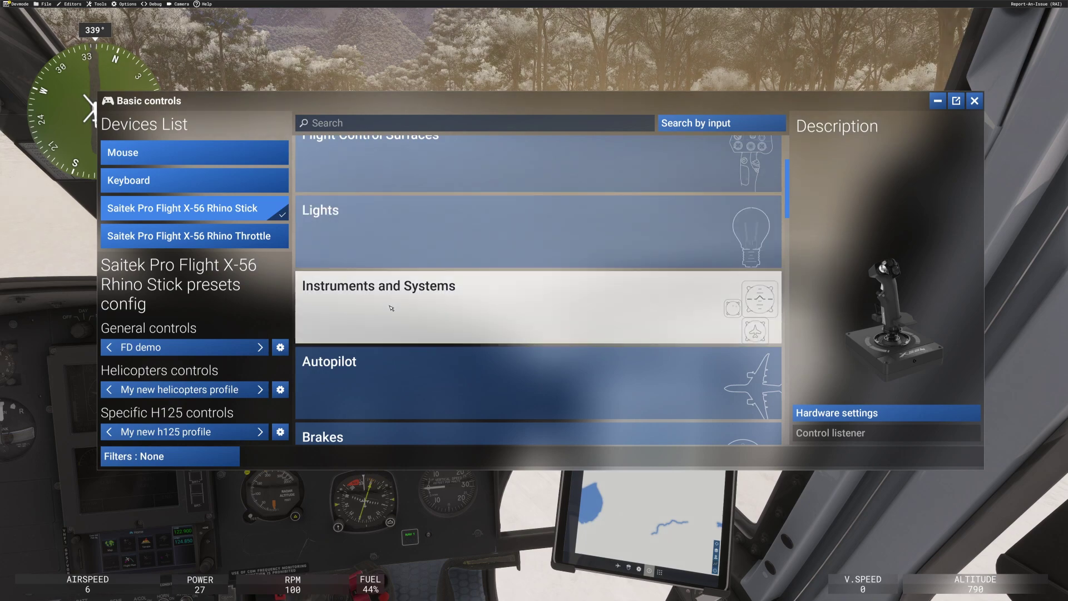
click(392, 303)
click(340, 178)
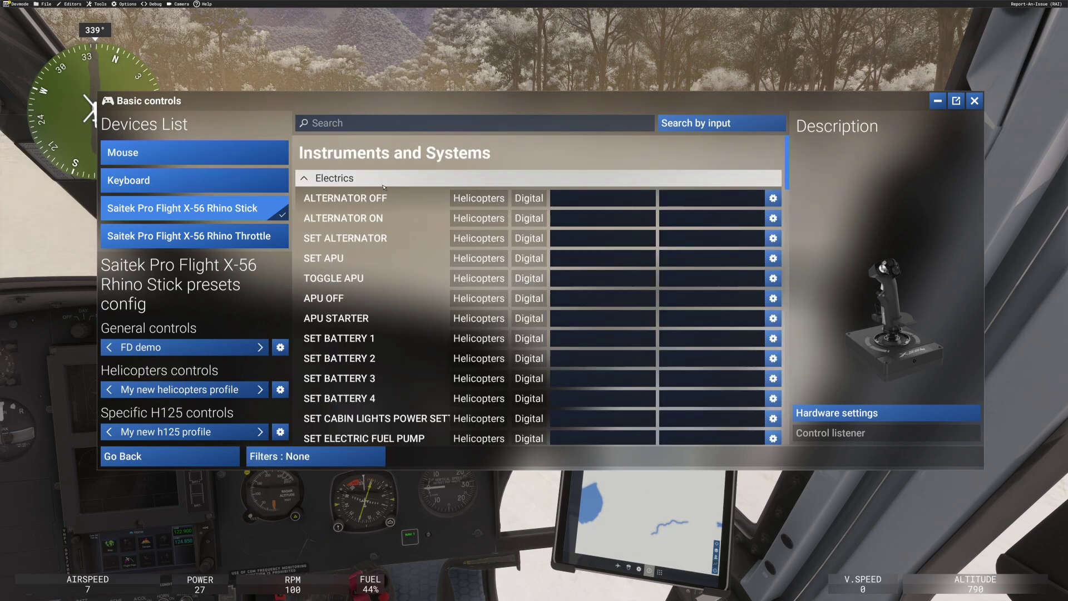
scroll(457, 304, down, 3)
scroll(456, 305, down, 12)
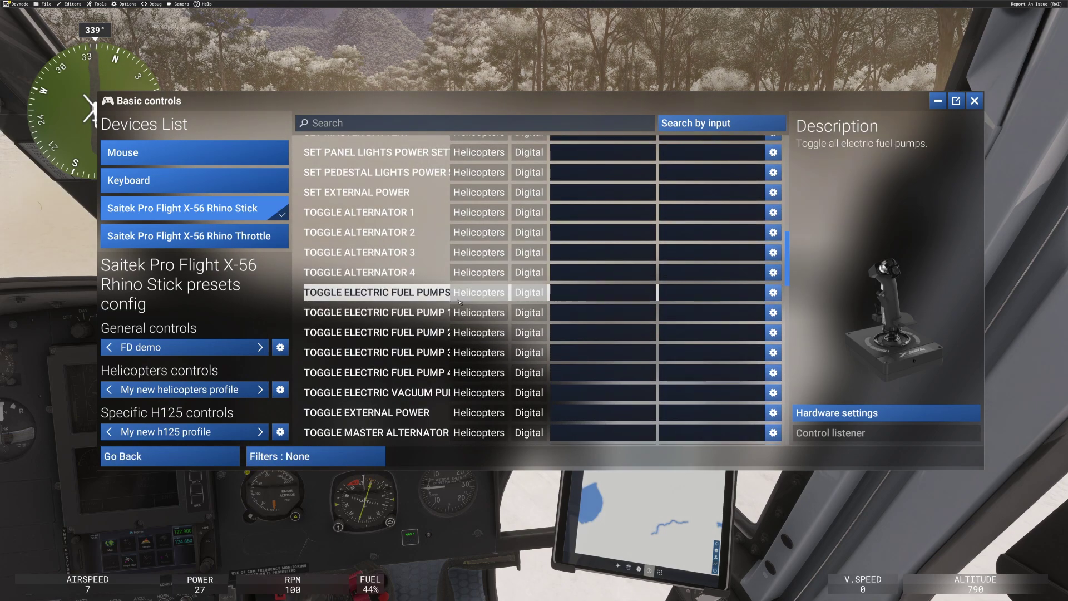
scroll(460, 302, down, 10)
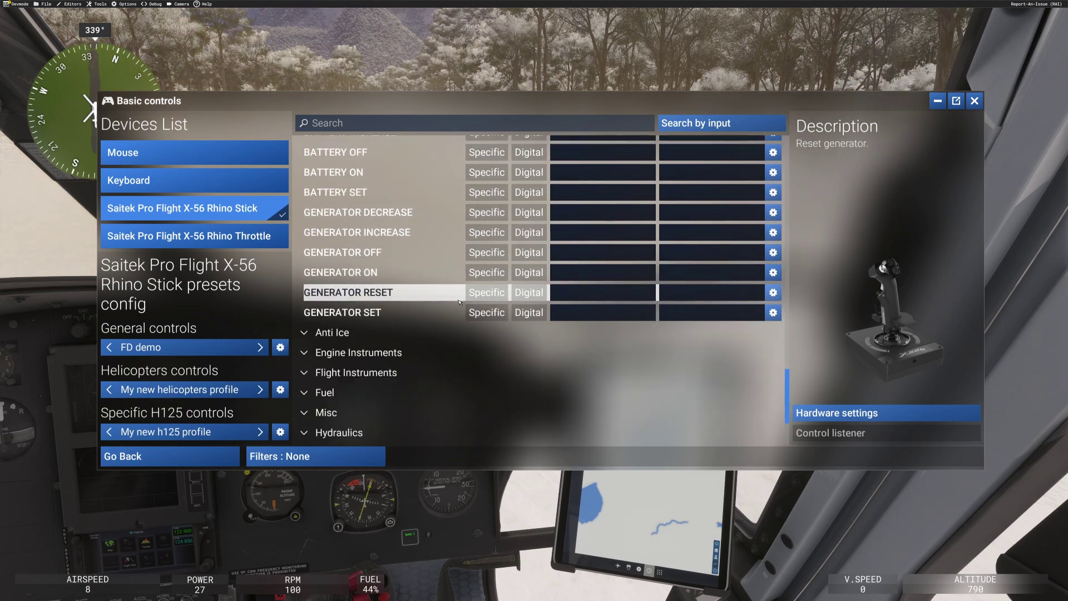
scroll(460, 301, up, 4)
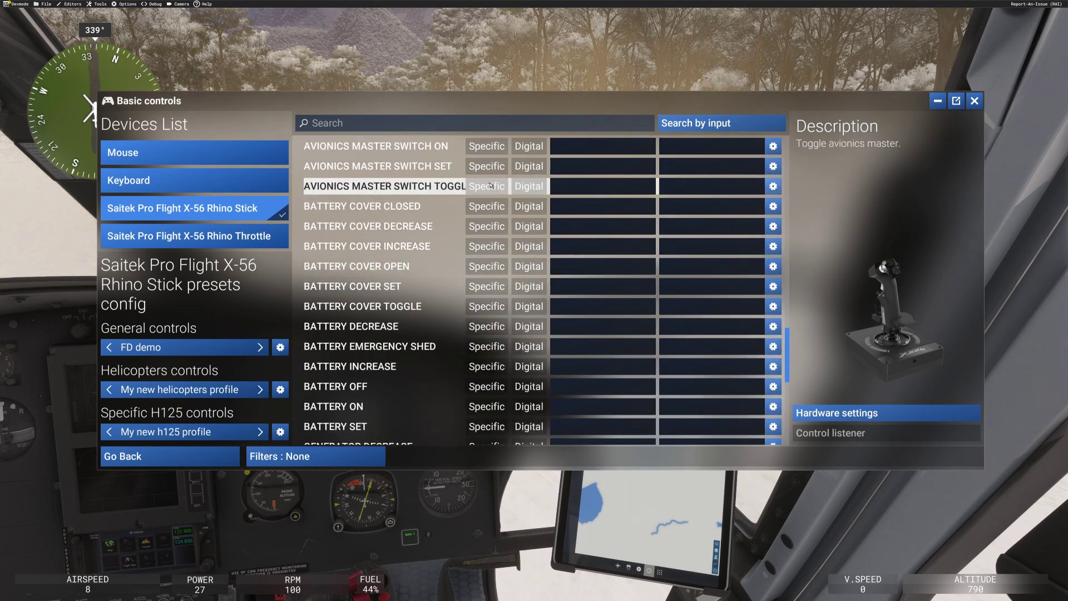
scroll(484, 289, up, 8)
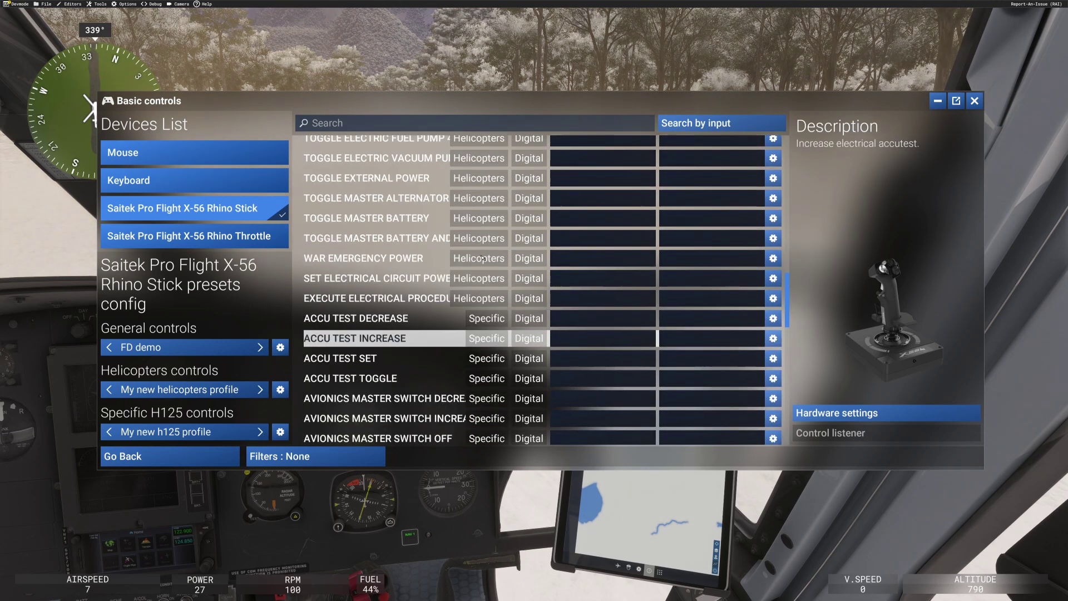
scroll(482, 259, down, 8)
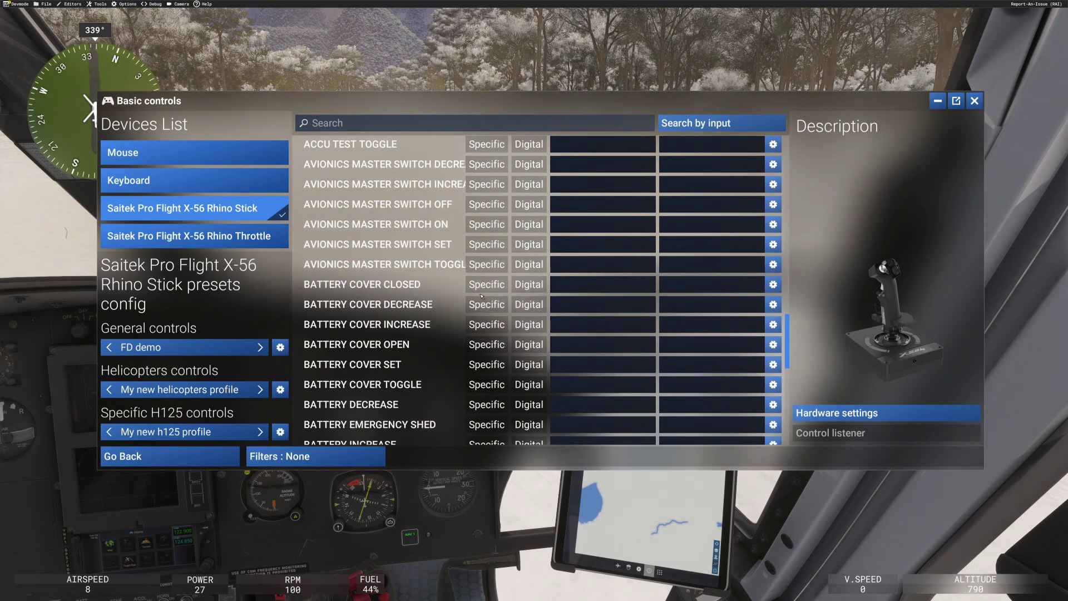
scroll(517, 289, up, 2)
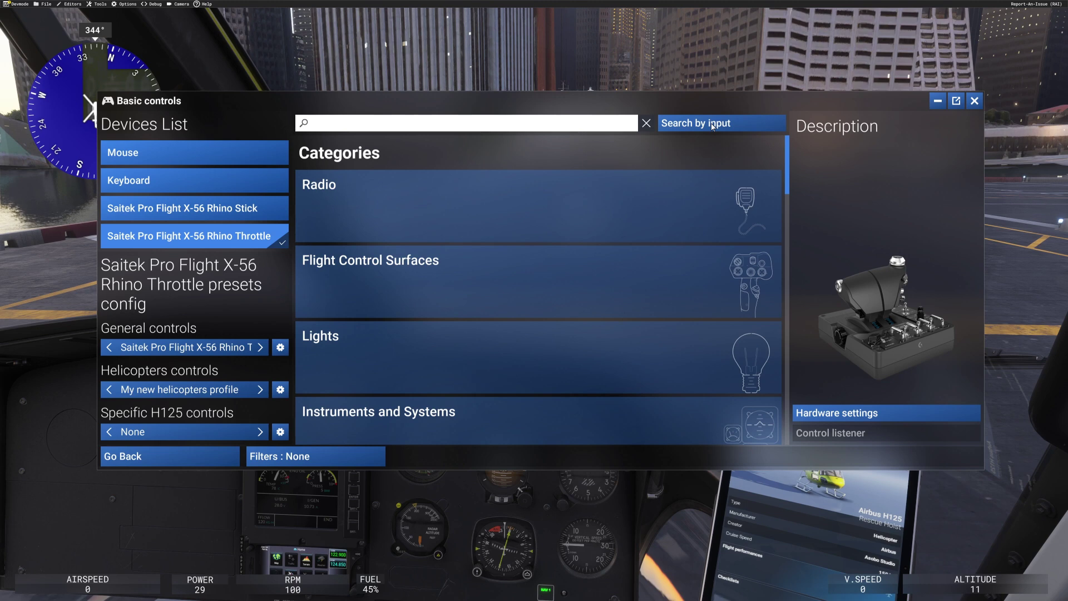
Search by input with throttle buttons 10 and 11, then open the Toggle Lights binding's settings
click(713, 126)
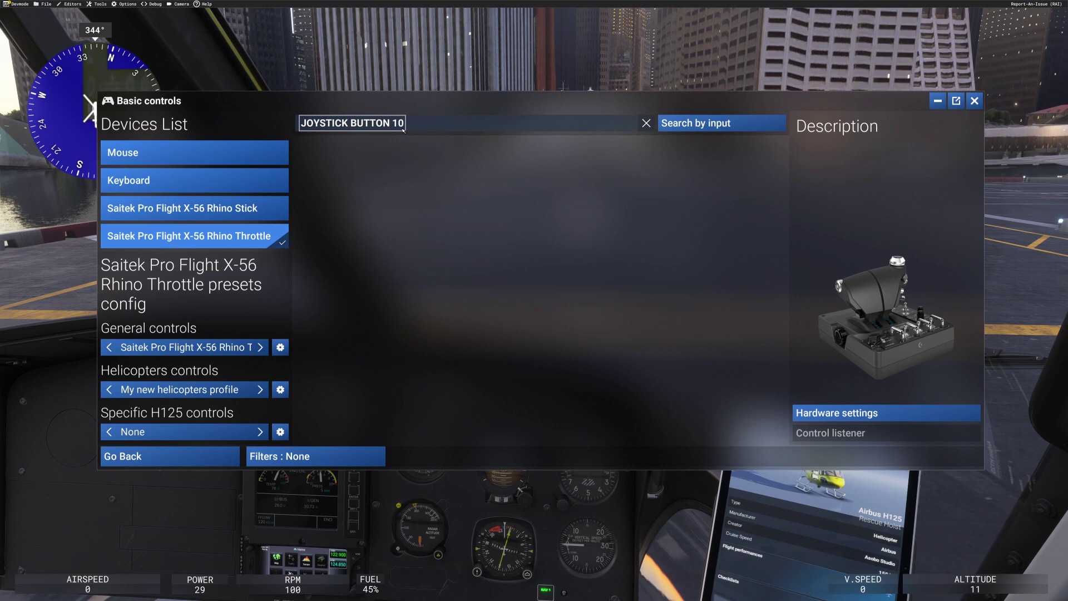
click(718, 122)
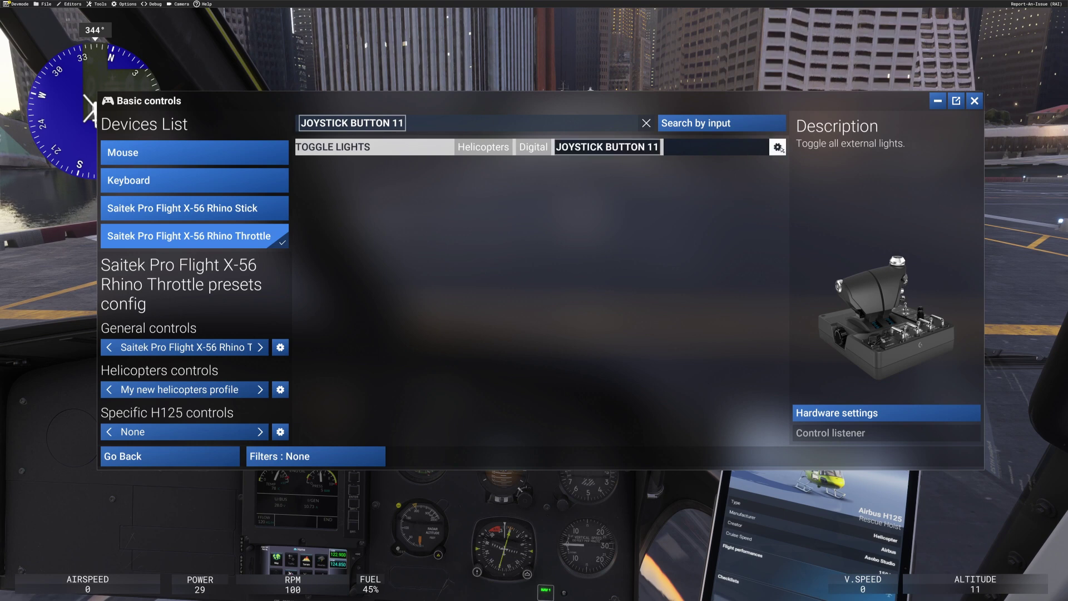
click(778, 148)
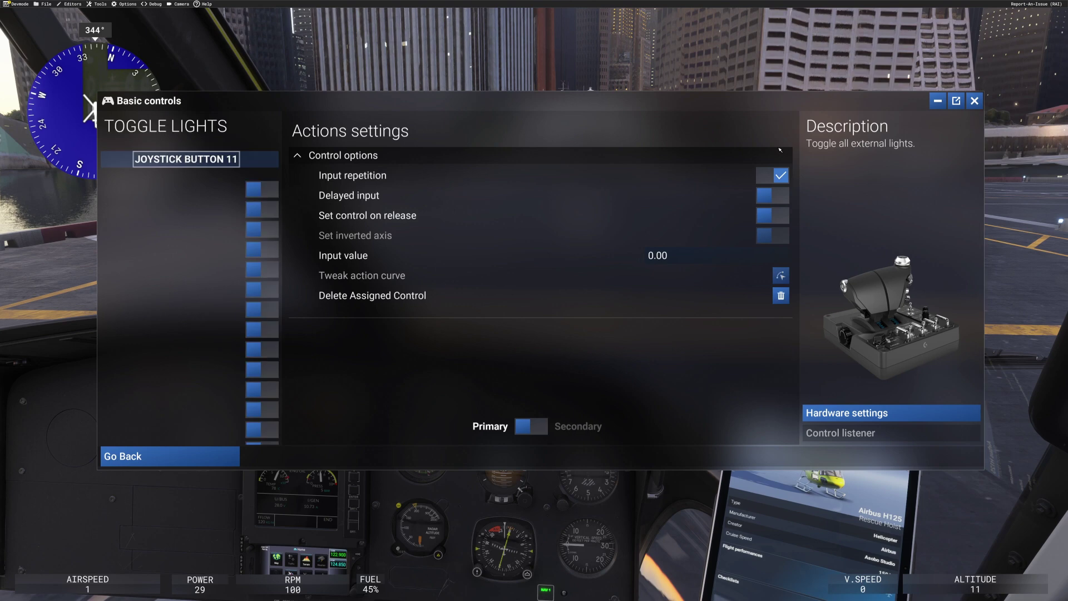
Delete Toggle Lights' Joystick Button 11 binding and search by that button to confirm nothing uses it
click(782, 296)
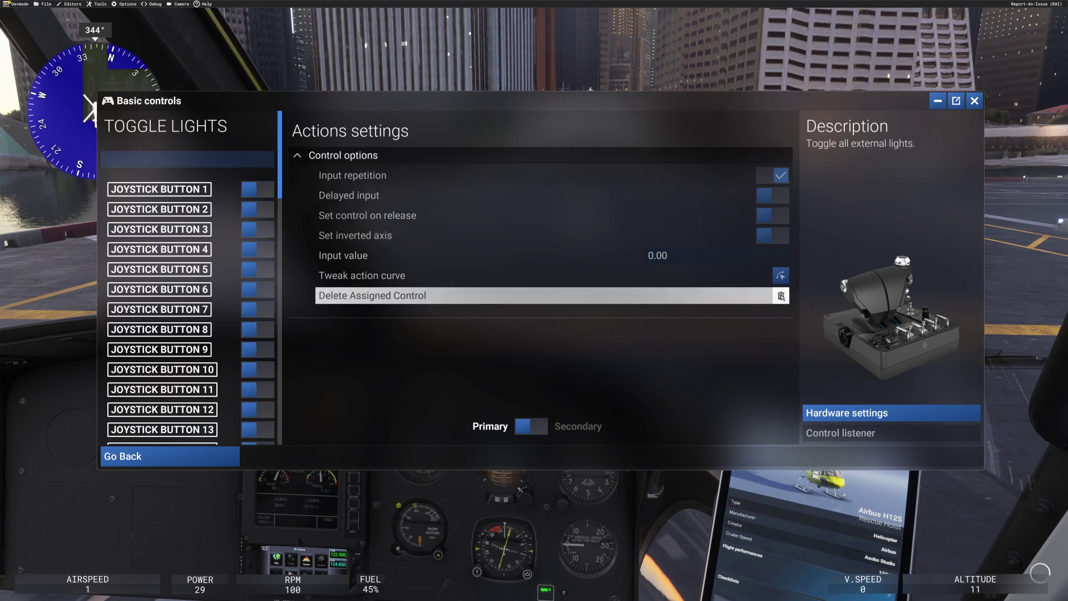
key(Escape)
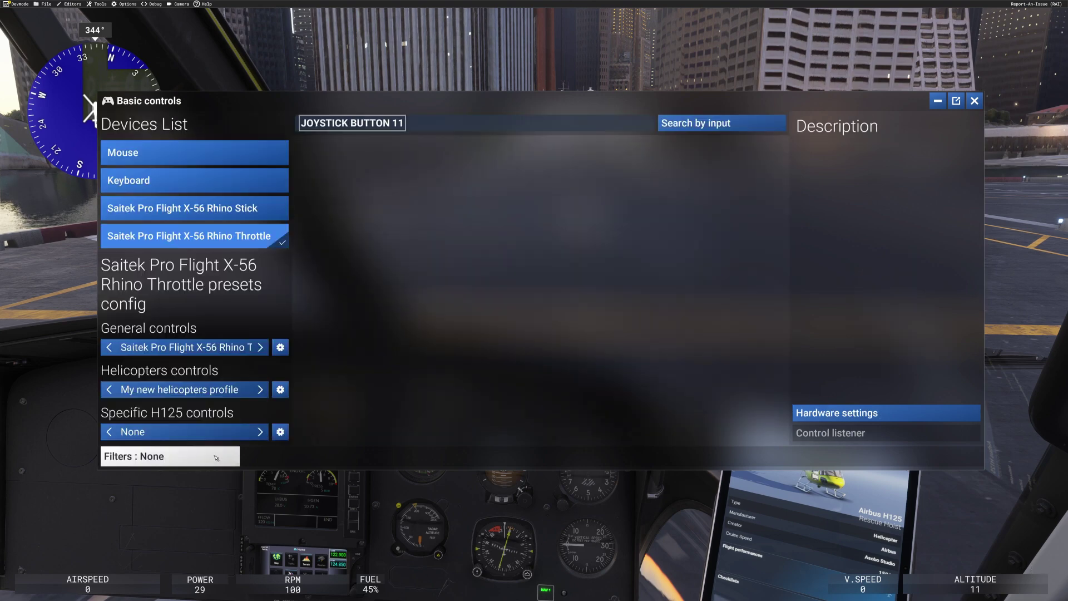
click(695, 123)
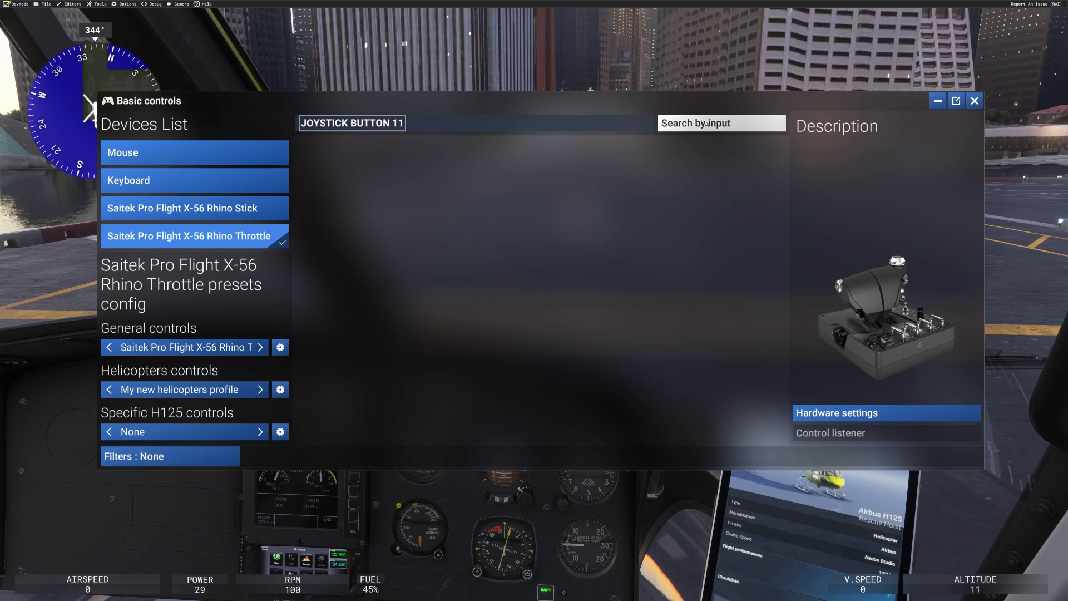
click(565, 125)
click(694, 123)
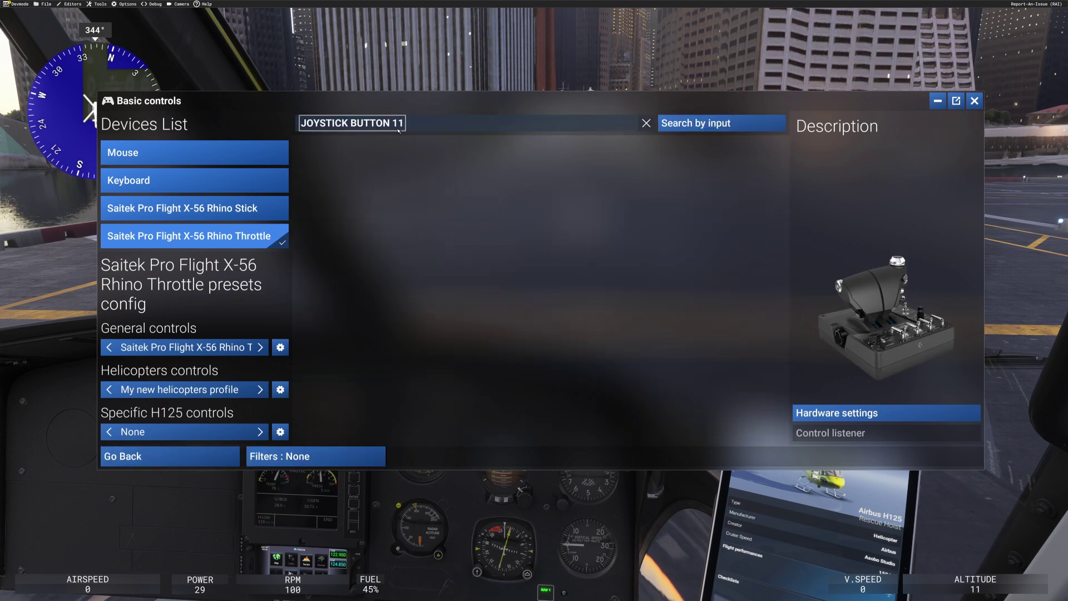
Search 'gear' and bind Joystick Button 11 to GEAR DOWN and Joystick Button 10 to GEAR UP
click(647, 123)
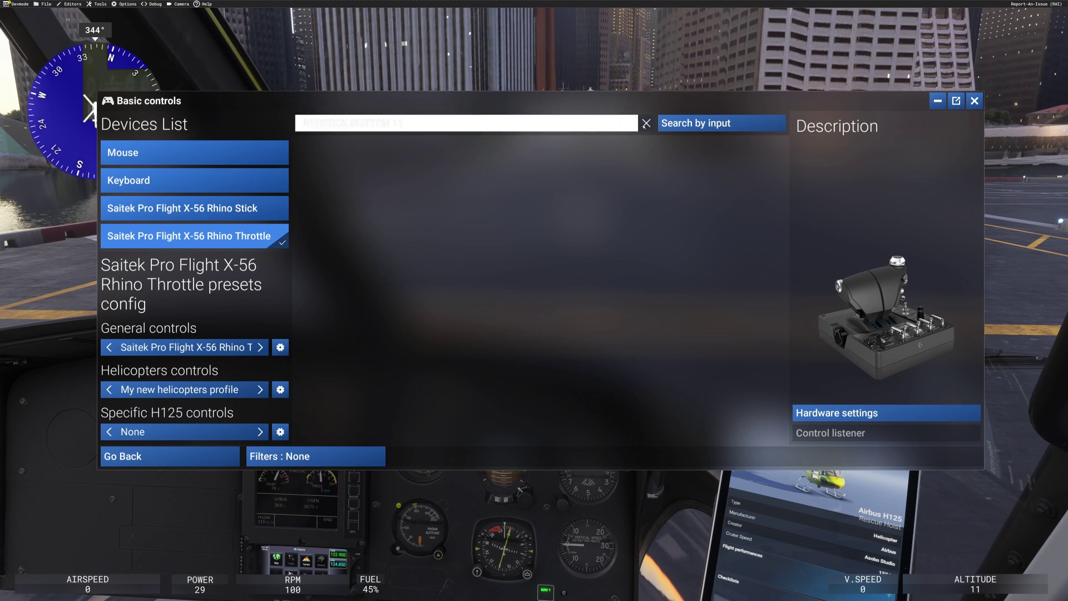
click(647, 123)
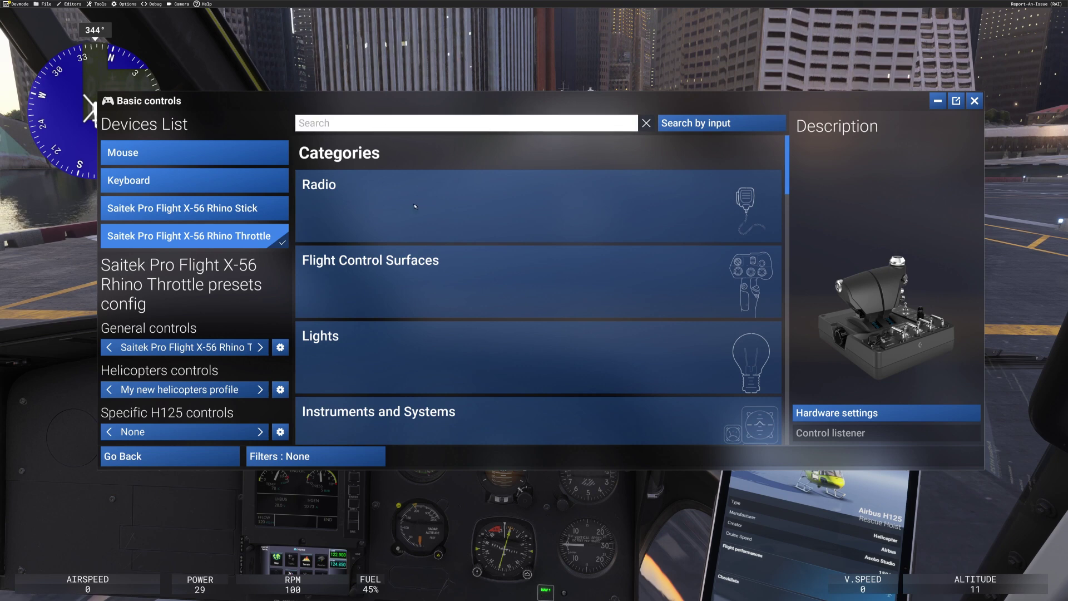
scroll(479, 269, down, 4)
scroll(481, 269, up, 4)
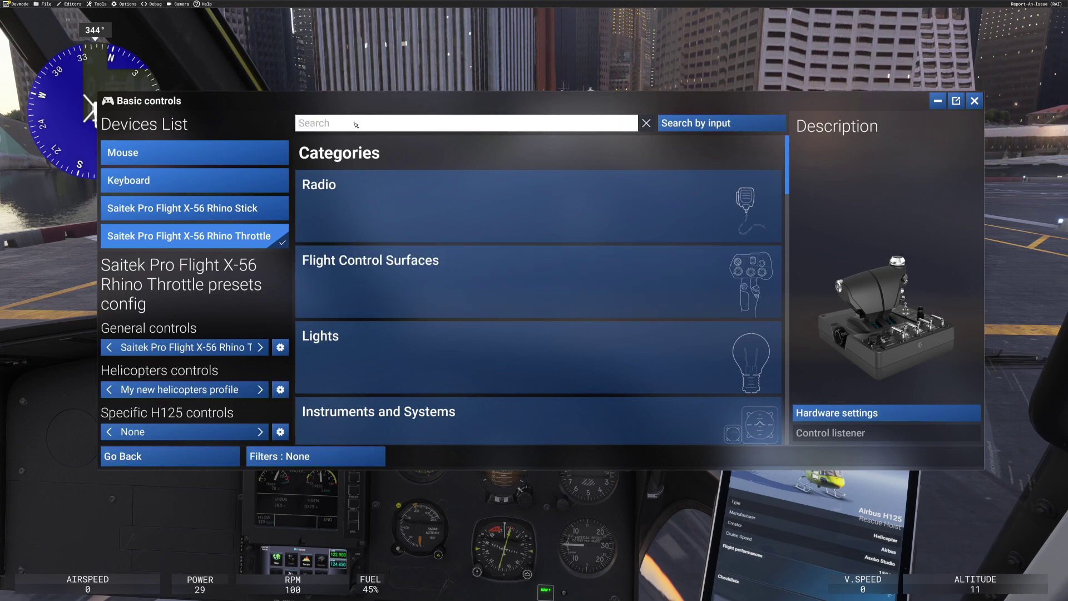
text(gear)
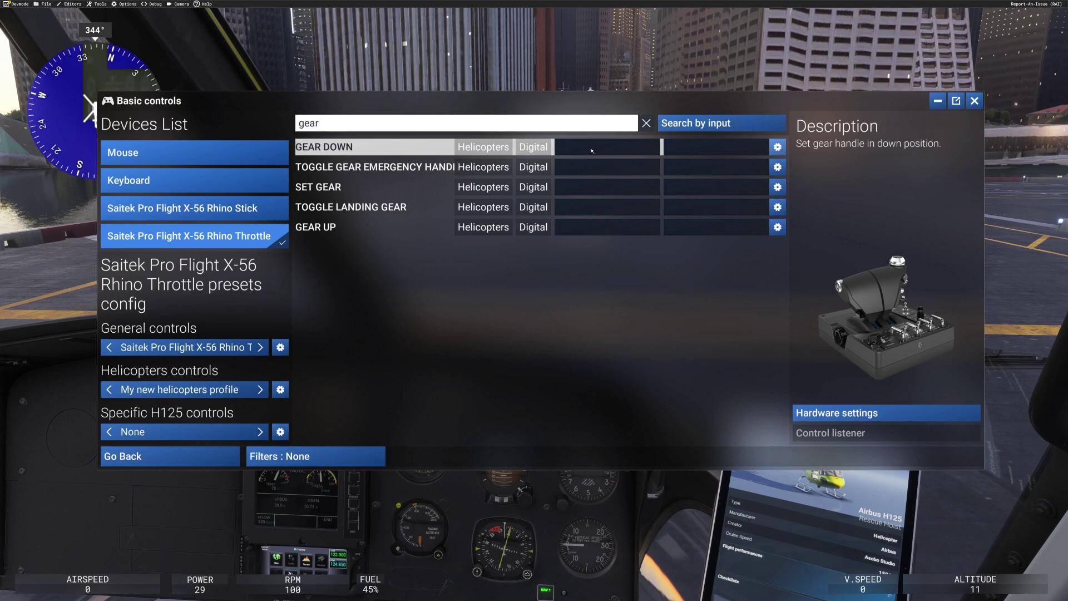
click(606, 146)
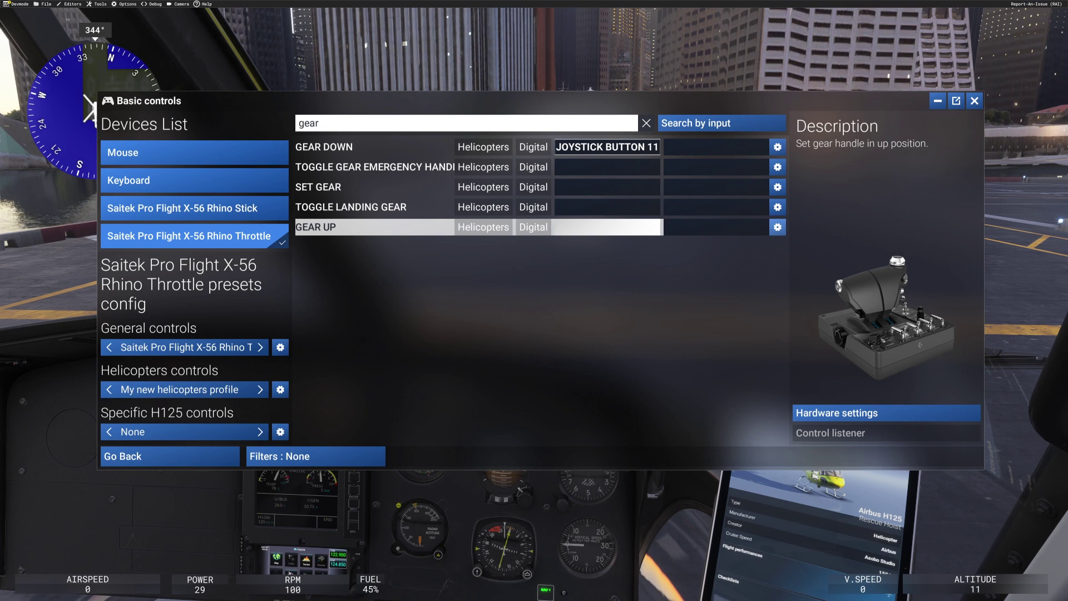
click(616, 229)
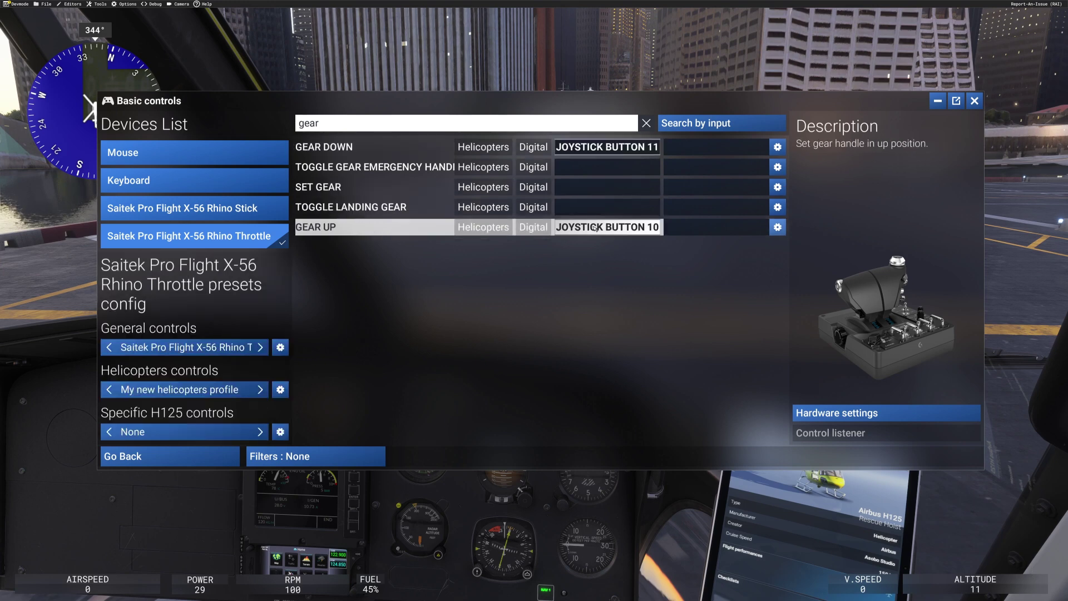
click(646, 123)
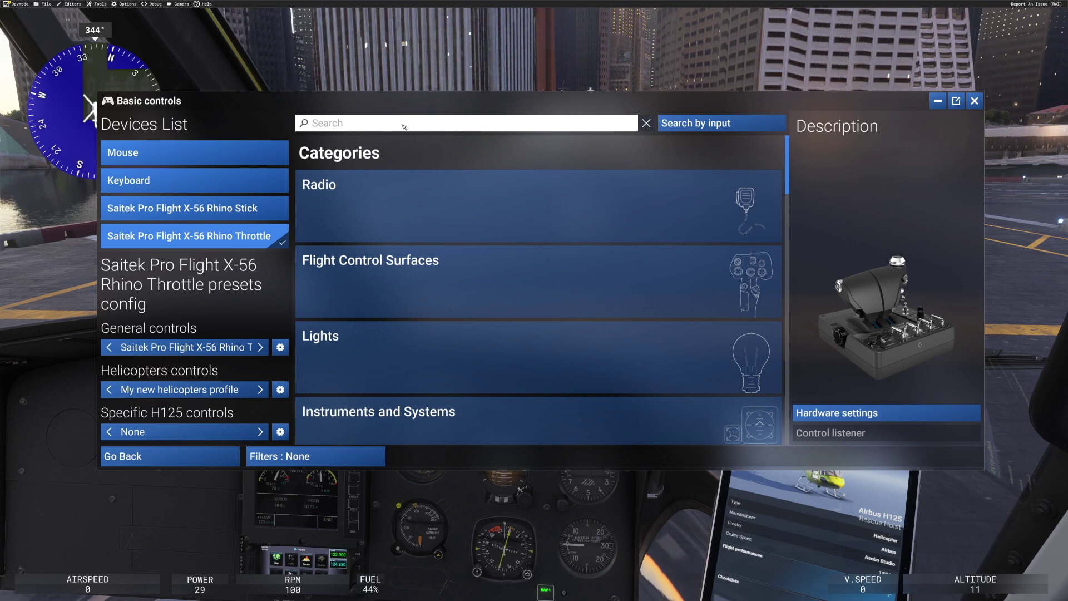
click(700, 123)
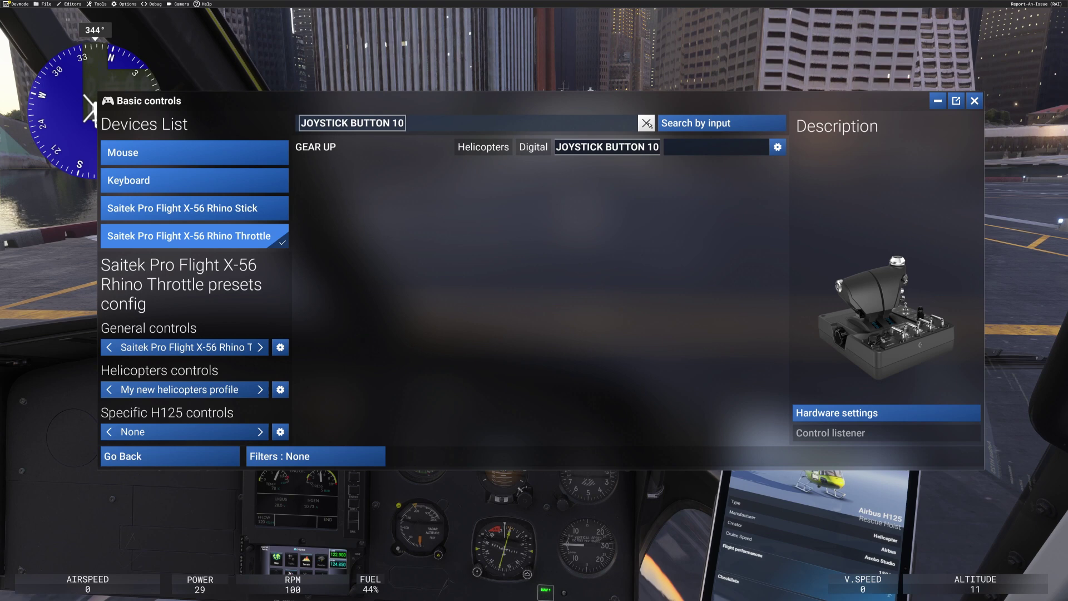
click(647, 123)
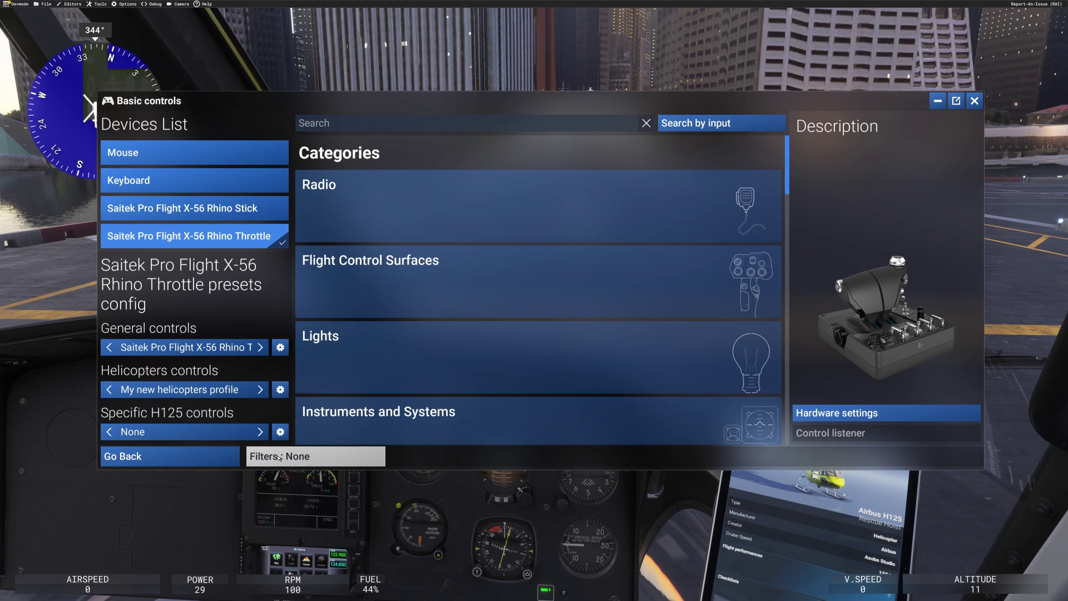
click(280, 457)
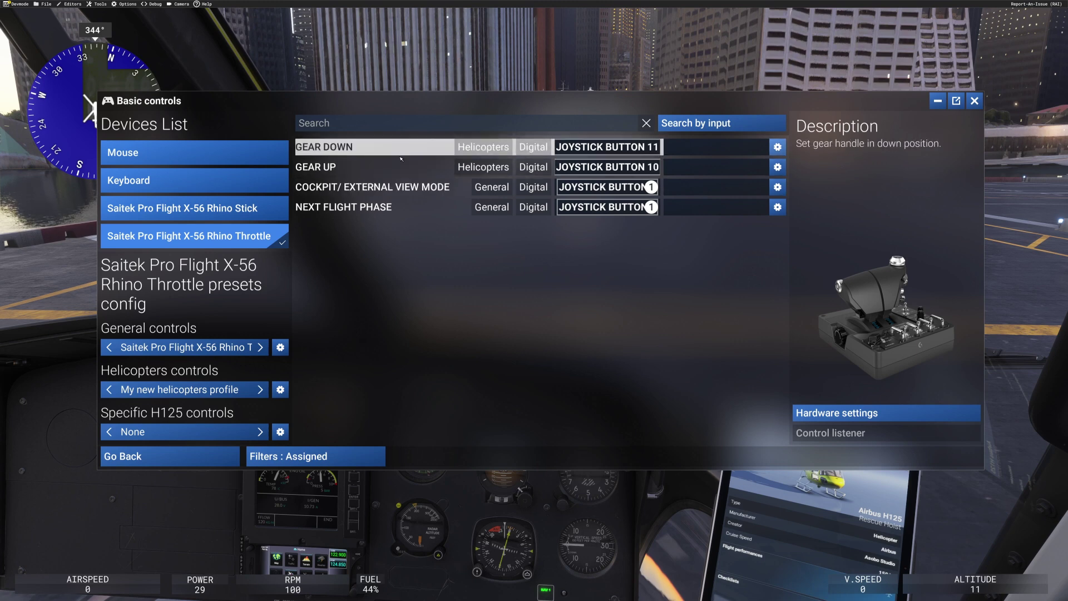
Filter to Essential actions and review the Lights category's Exterior Lights group
click(299, 461)
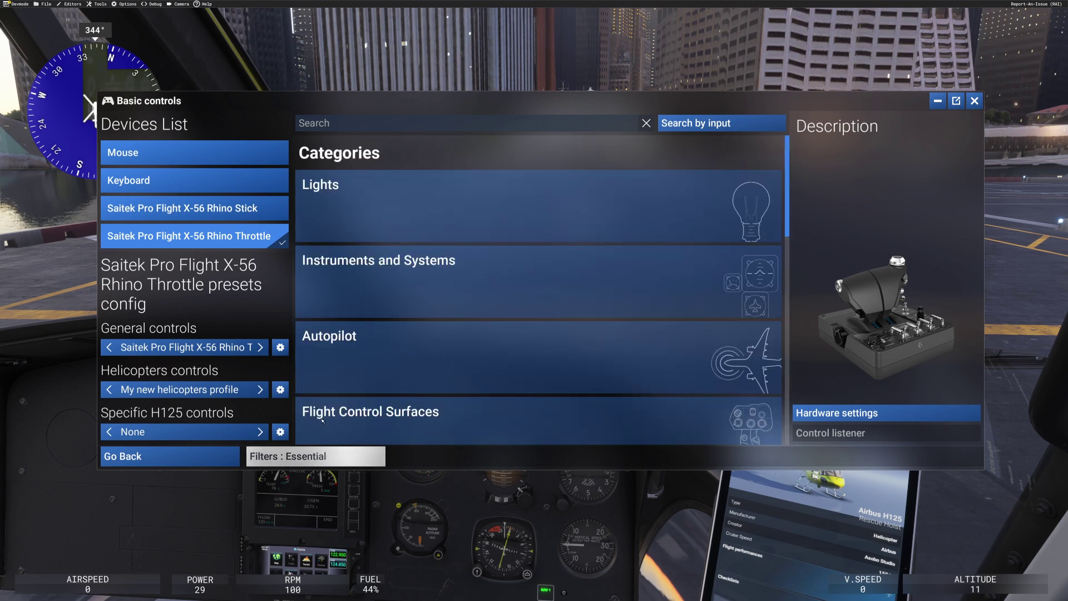
click(382, 227)
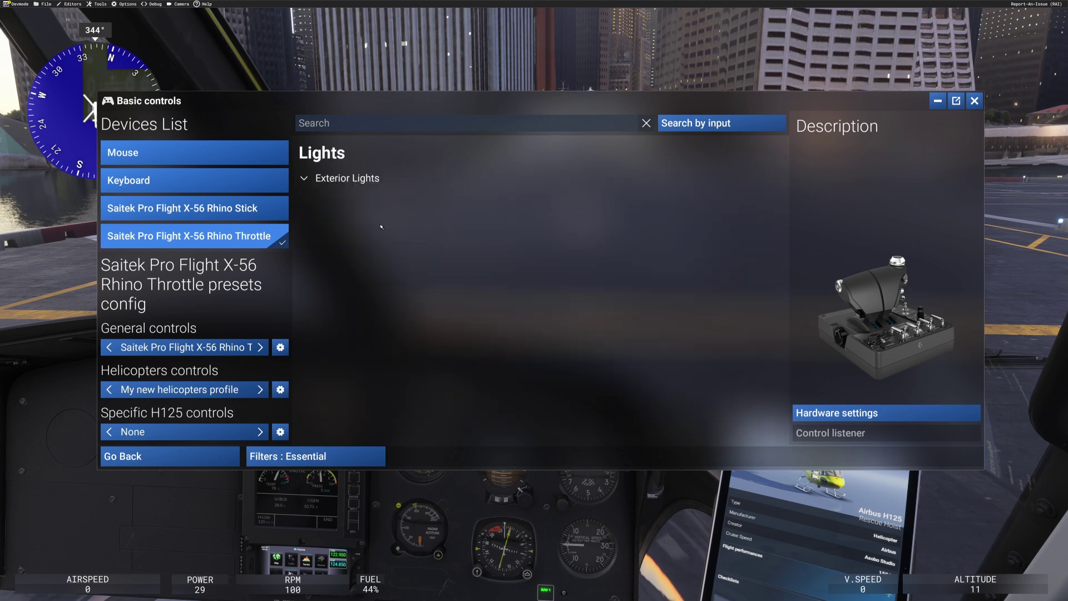
click(346, 179)
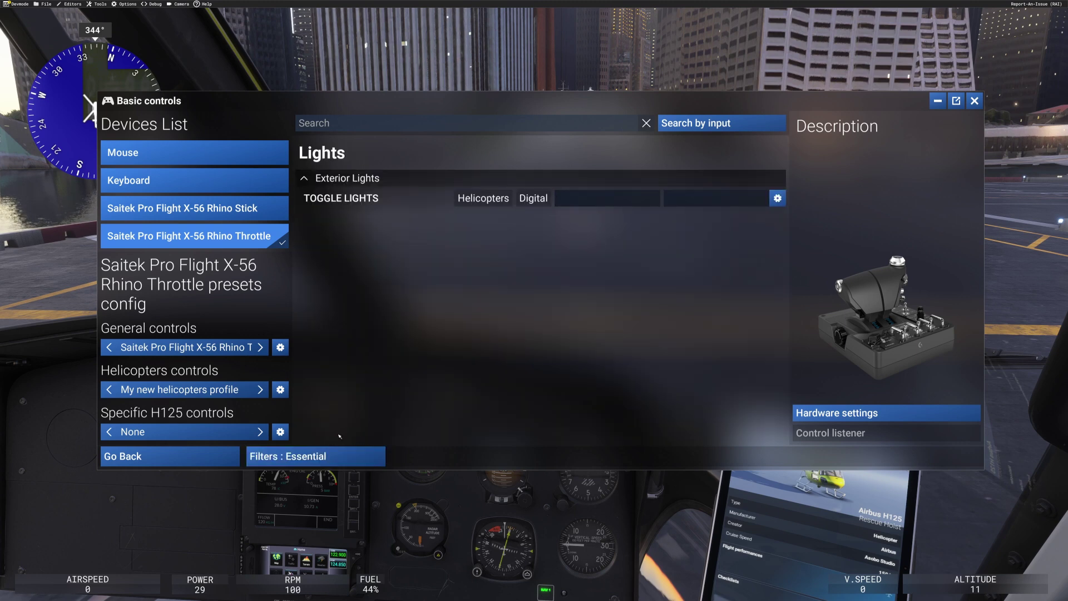
click(183, 457)
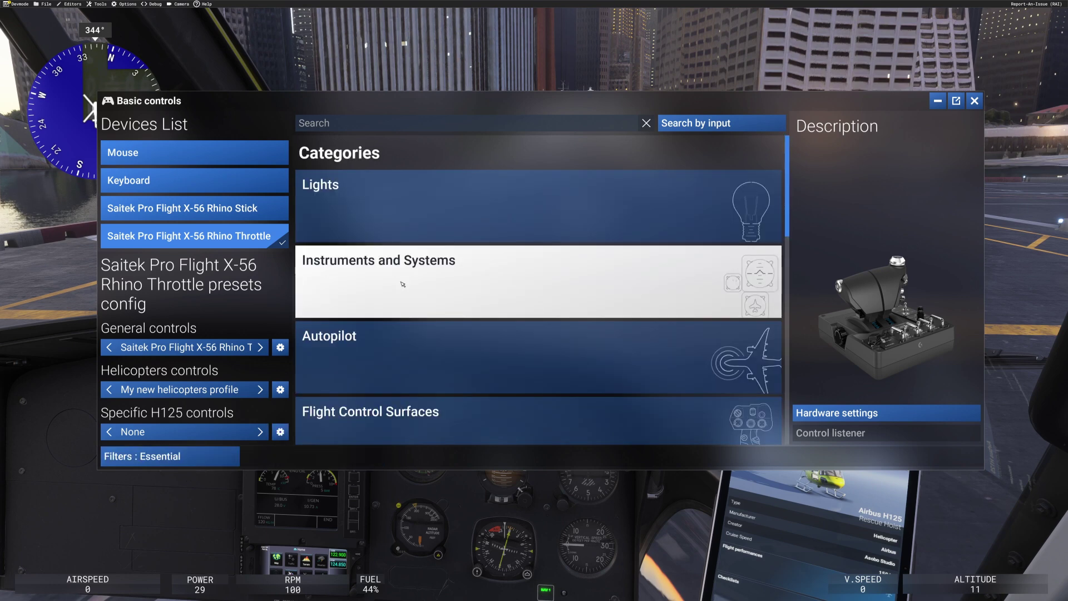
Review the Instruments and Systems category's Flight Instruments and Anti Ice groups, then clear the filter
click(401, 284)
click(330, 200)
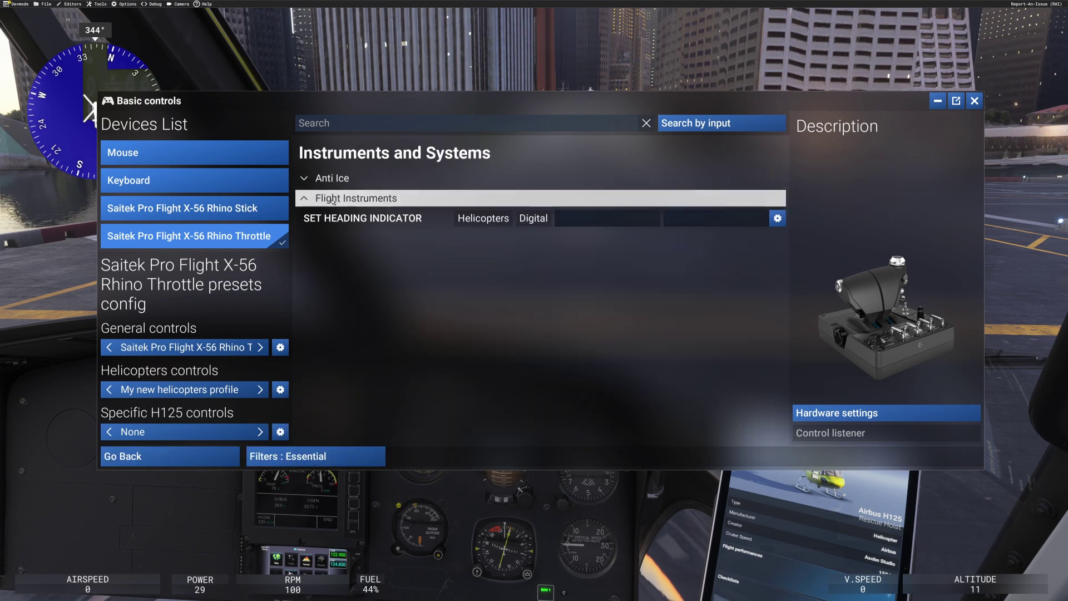
click(334, 178)
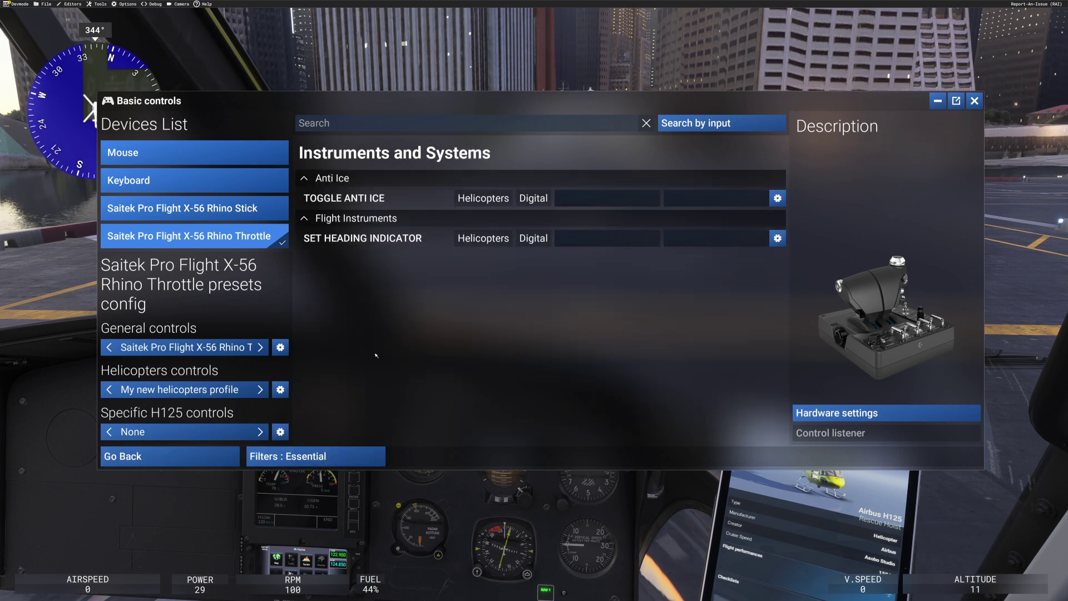
click(189, 463)
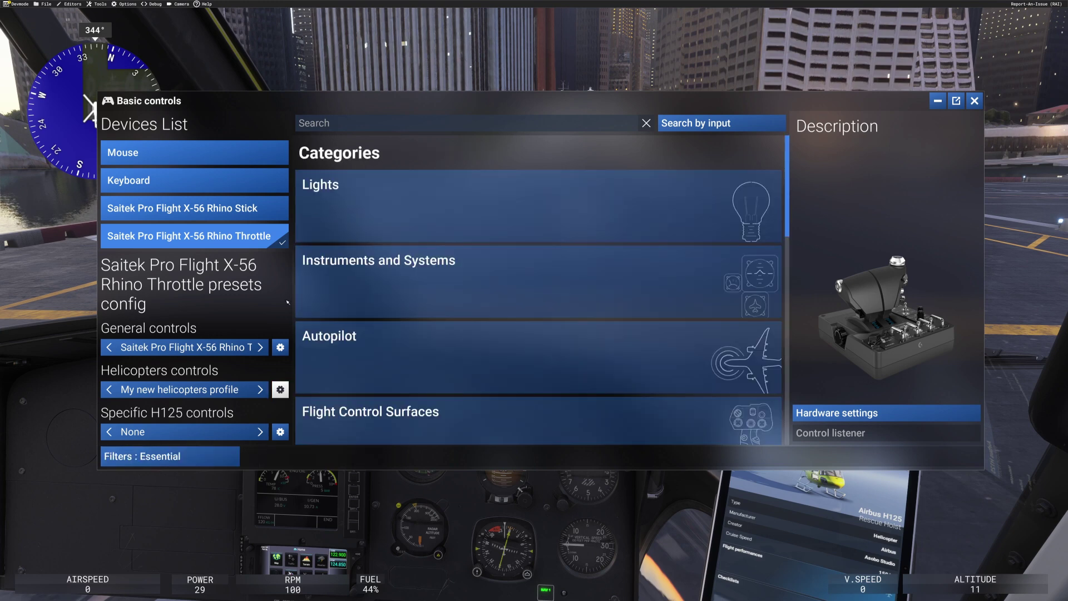
click(213, 462)
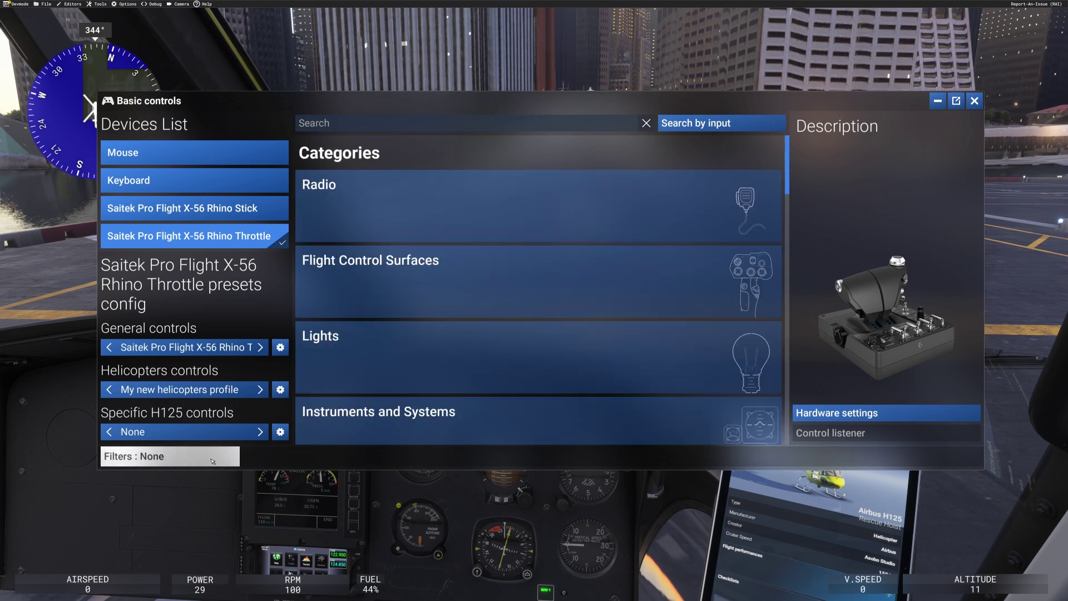
Filter the throttle to Assigned actions, showing Gear Down, Gear Up, Cockpit/External View Mode and Next Flight Phase
click(213, 461)
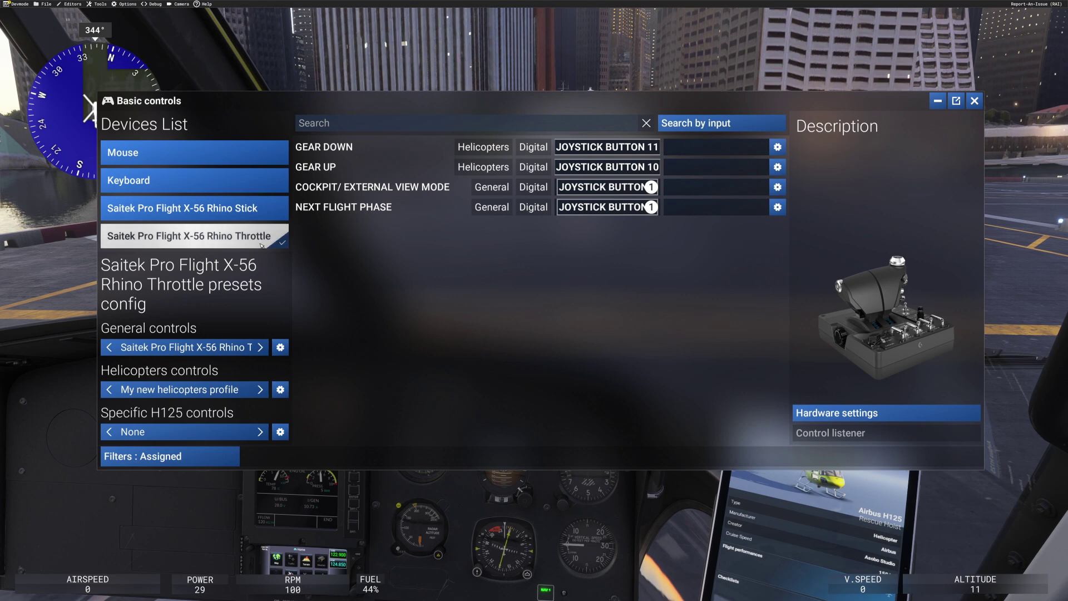
click(723, 123)
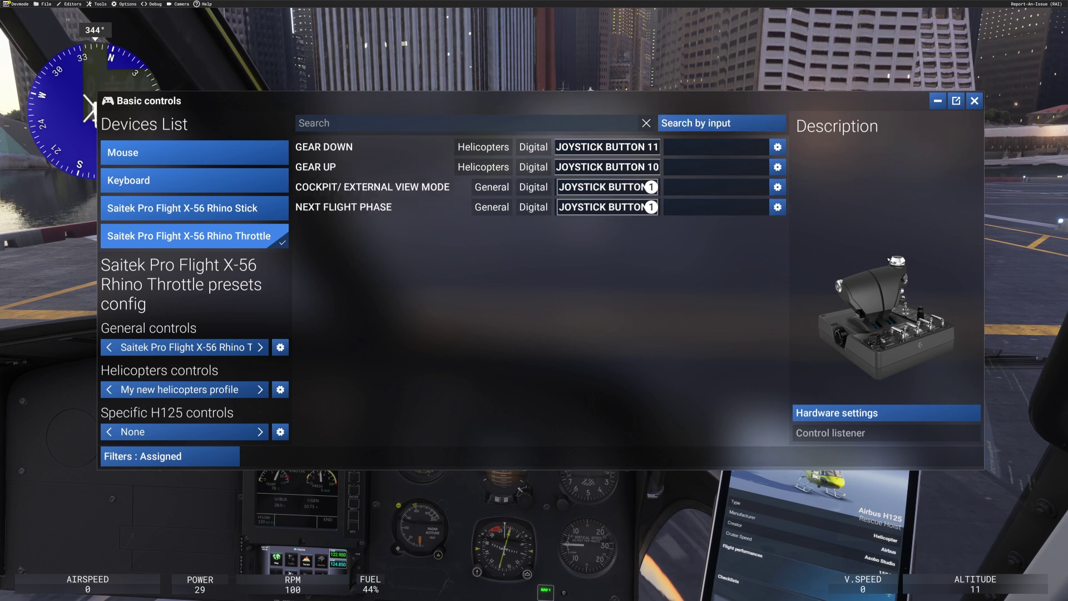
click(706, 123)
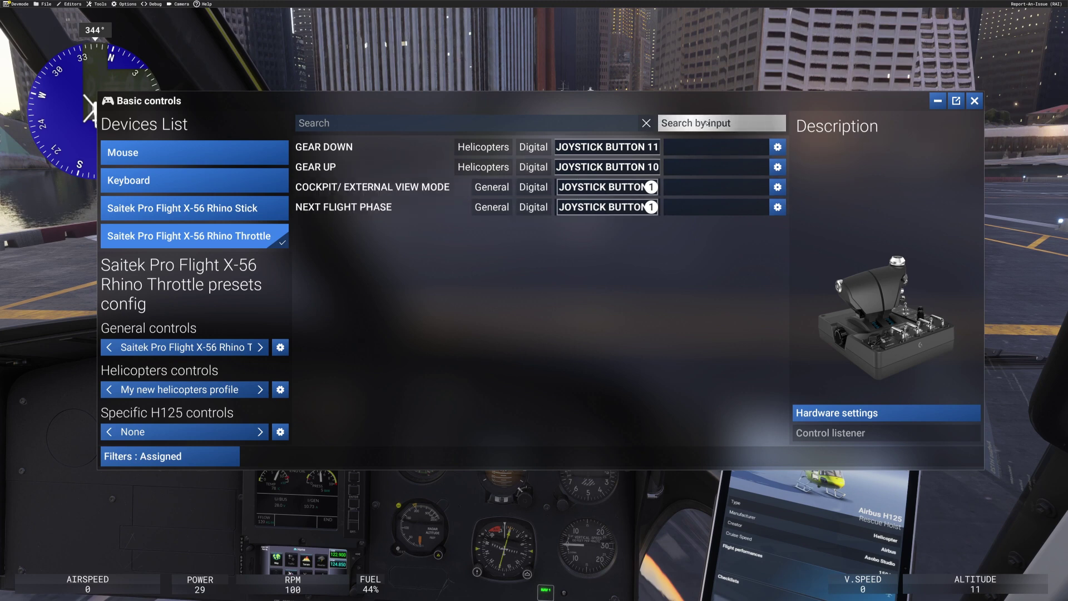
click(696, 123)
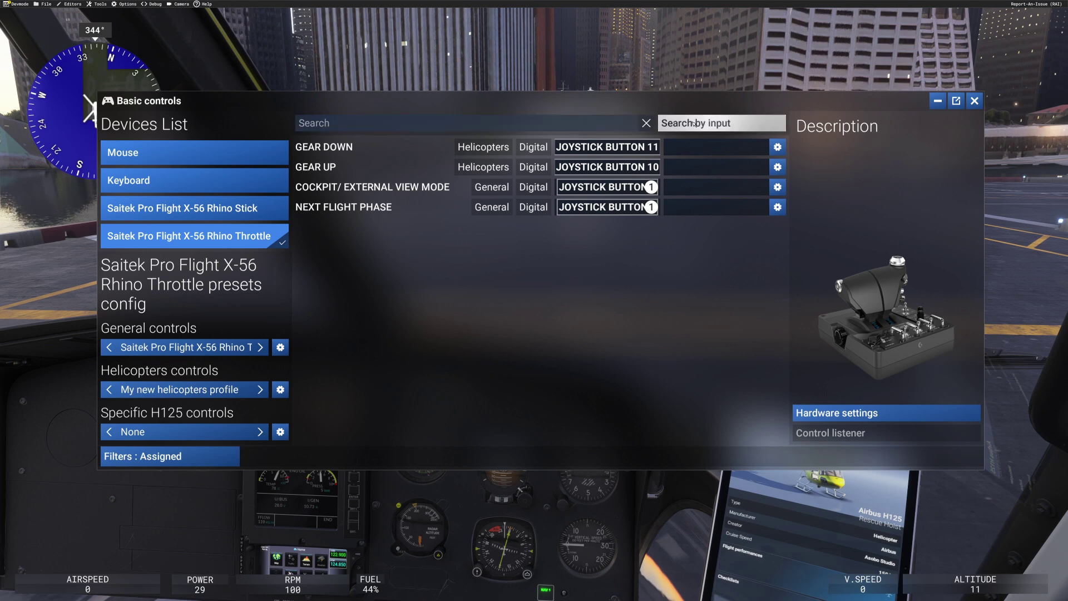
click(695, 124)
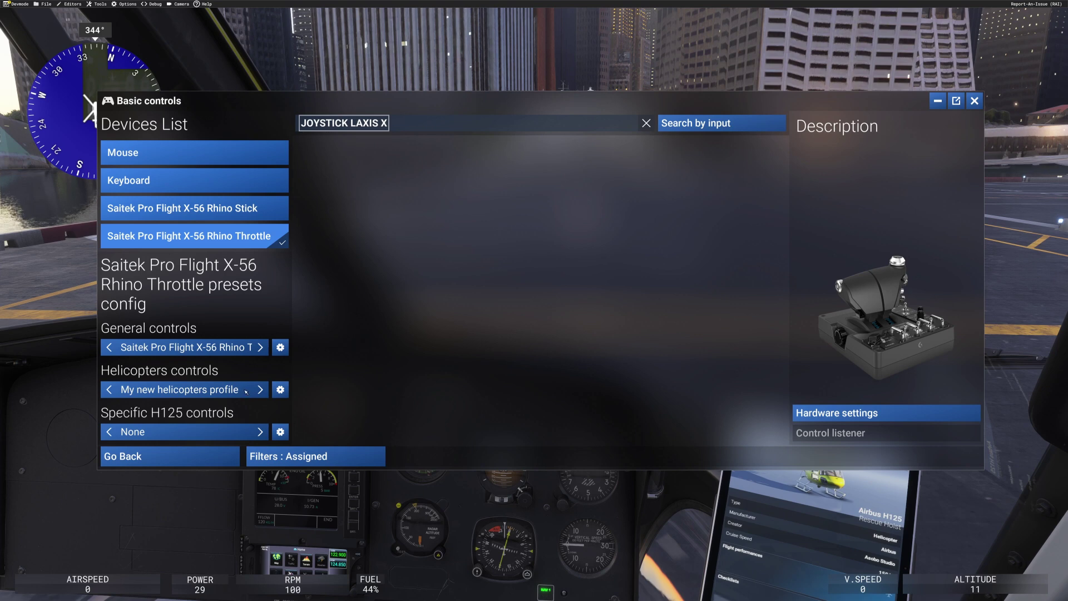
click(649, 123)
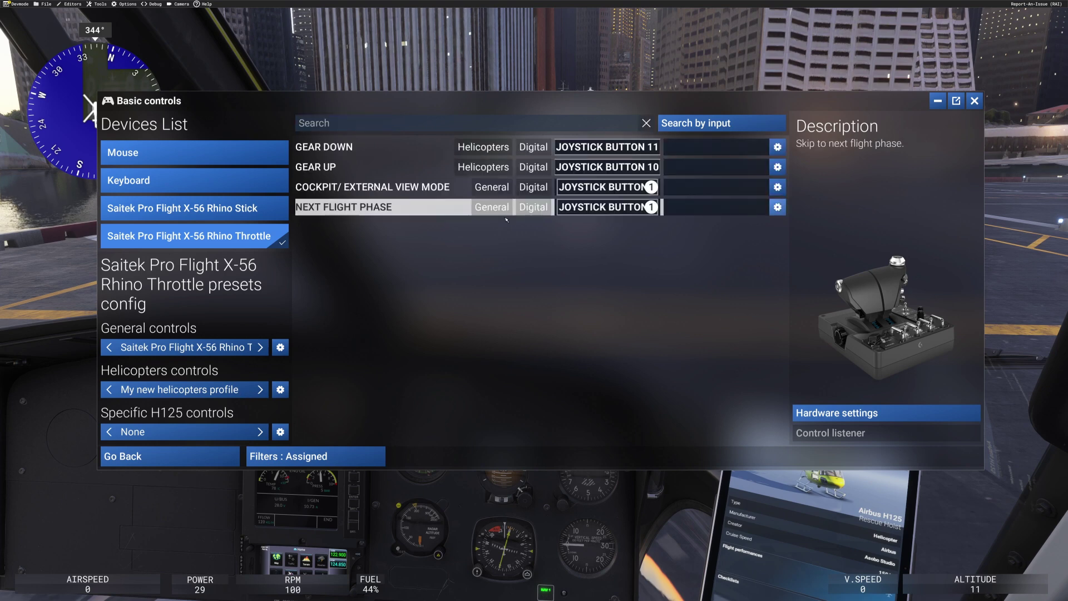
Inspect the COCKPIT/EXTERNAL VIEW MODE binding settings without changing them
click(778, 187)
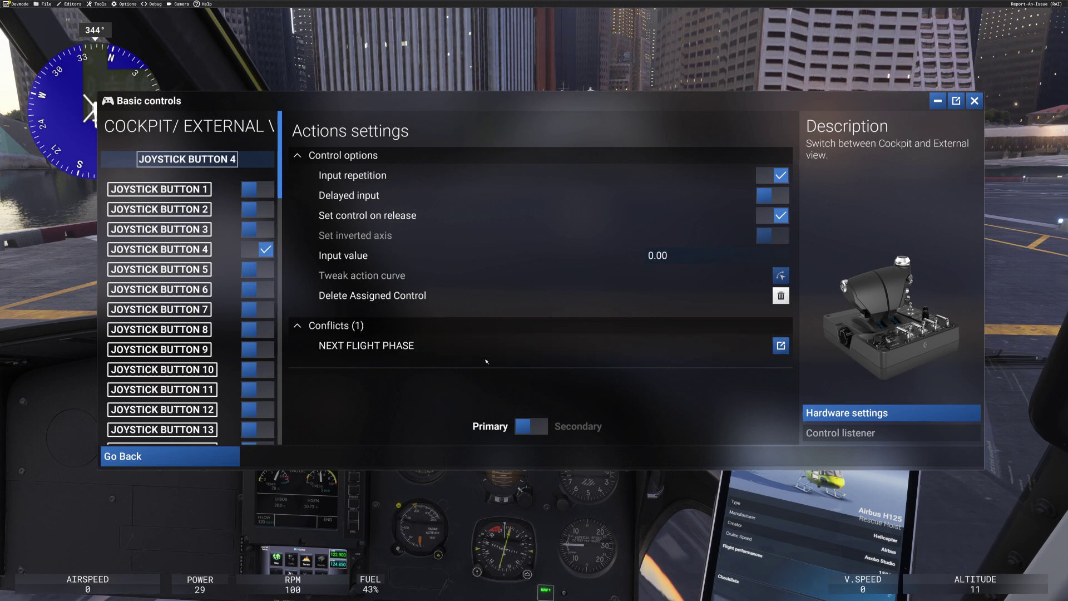
click(211, 463)
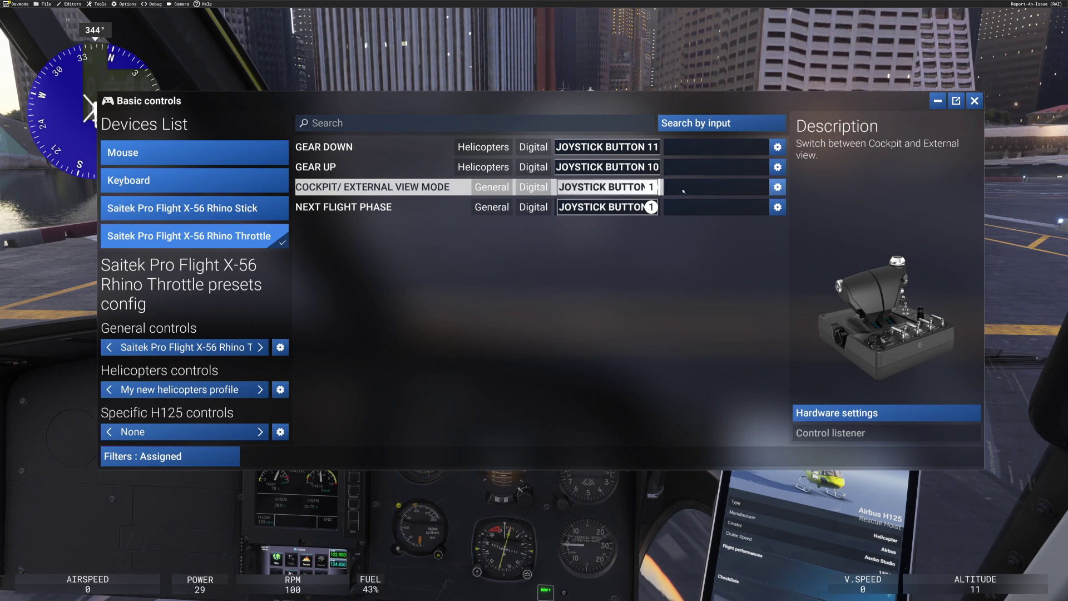
click(778, 188)
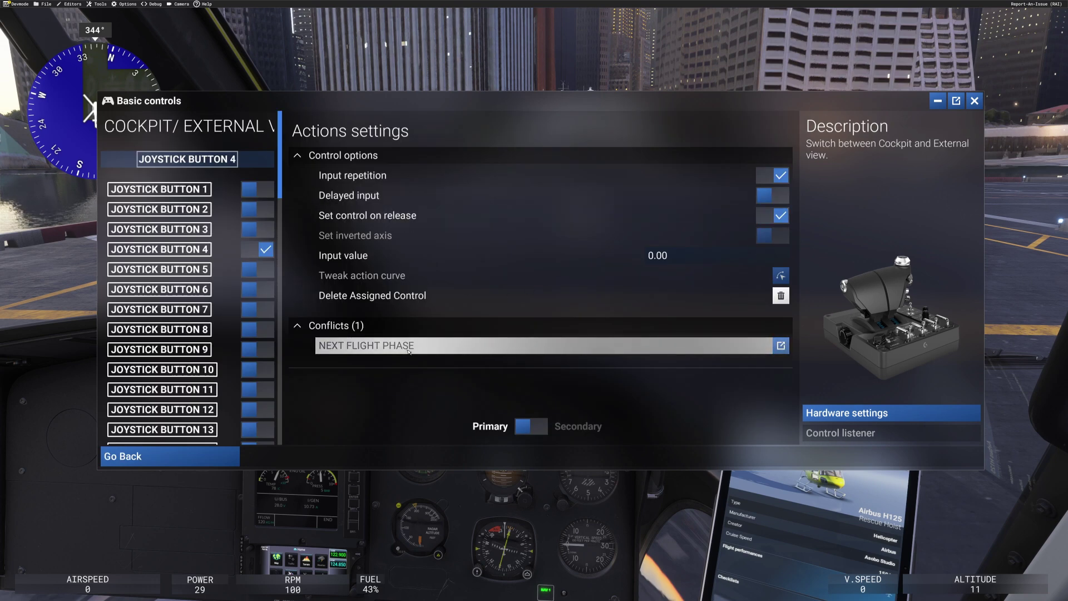
key(Escape)
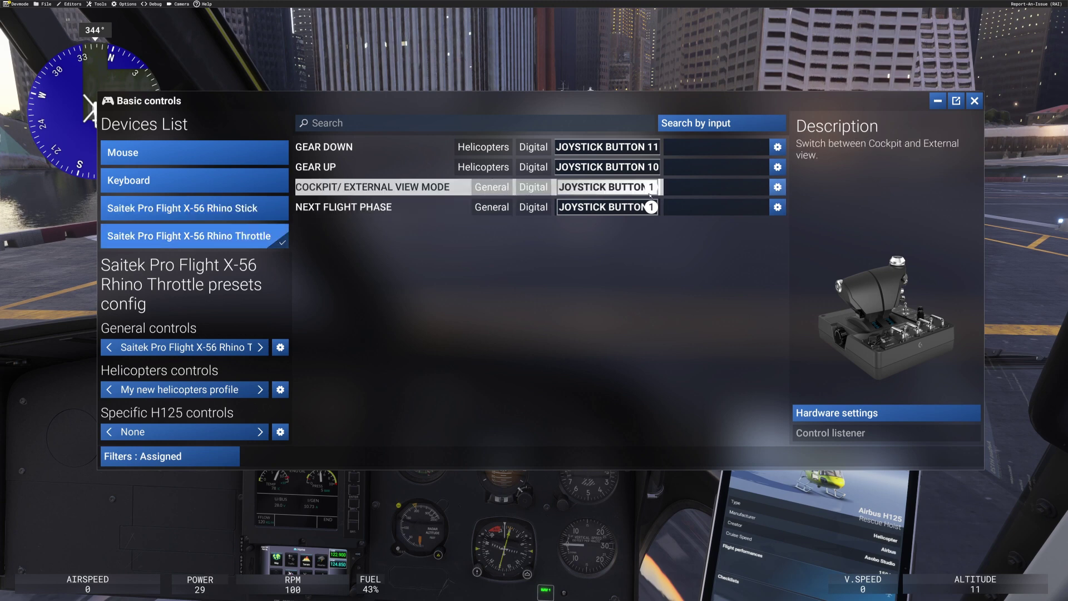
Delete the Joystick Button 4 view-mode binding, accepting the duplicated profile, and check NEXT FLIGHT PHASE
click(778, 187)
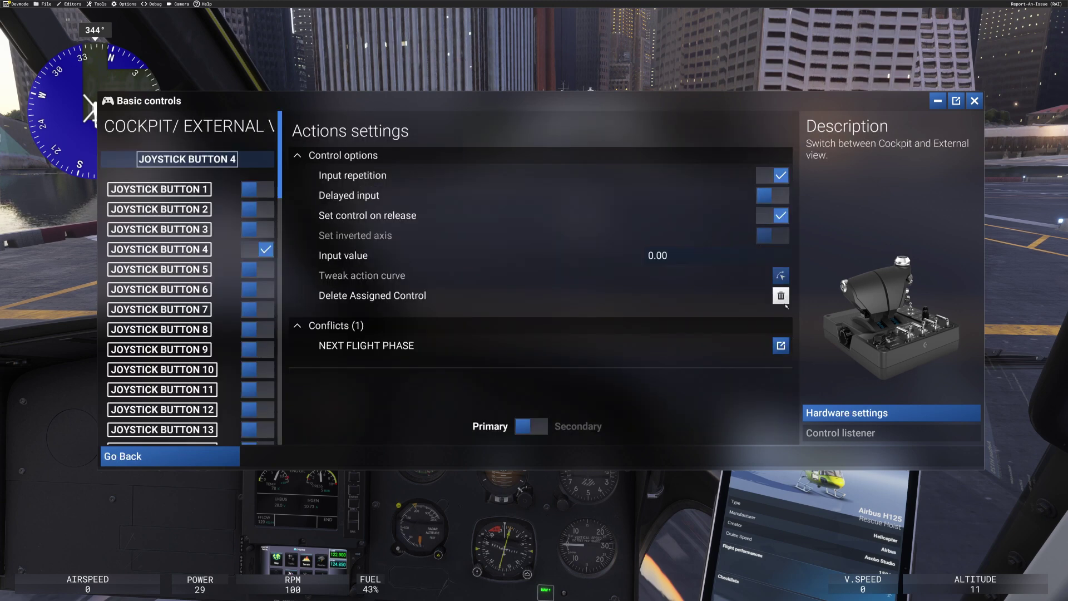
click(433, 296)
click(433, 381)
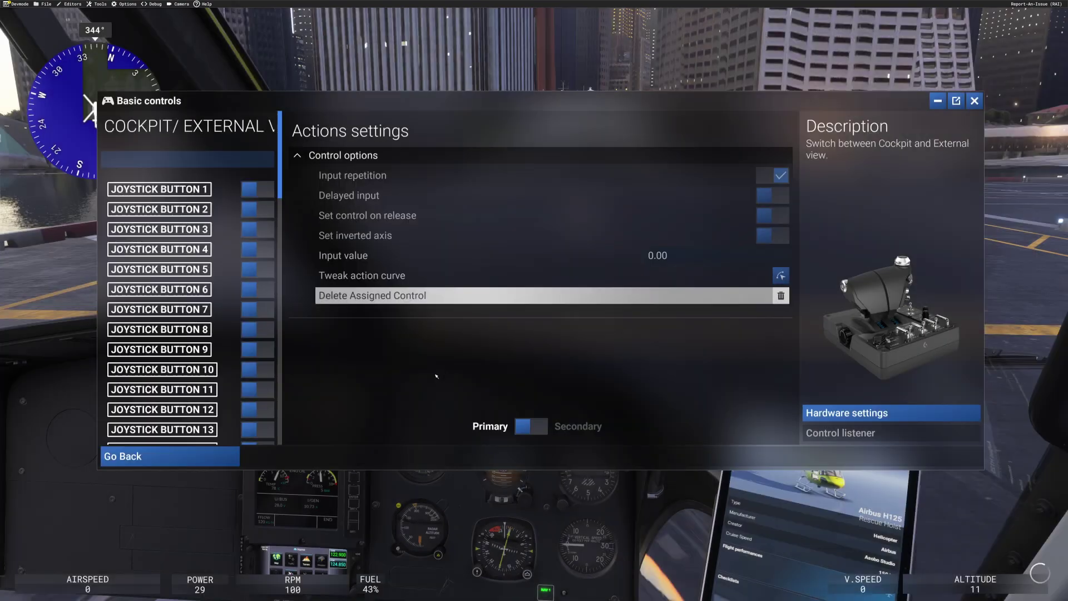
click(238, 459)
click(779, 188)
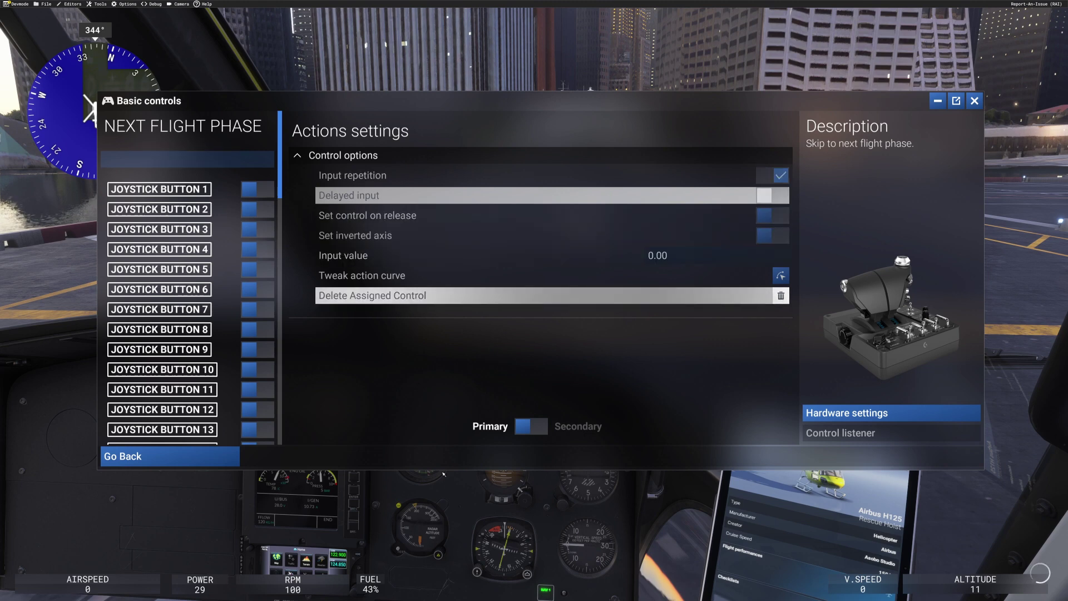
click(210, 457)
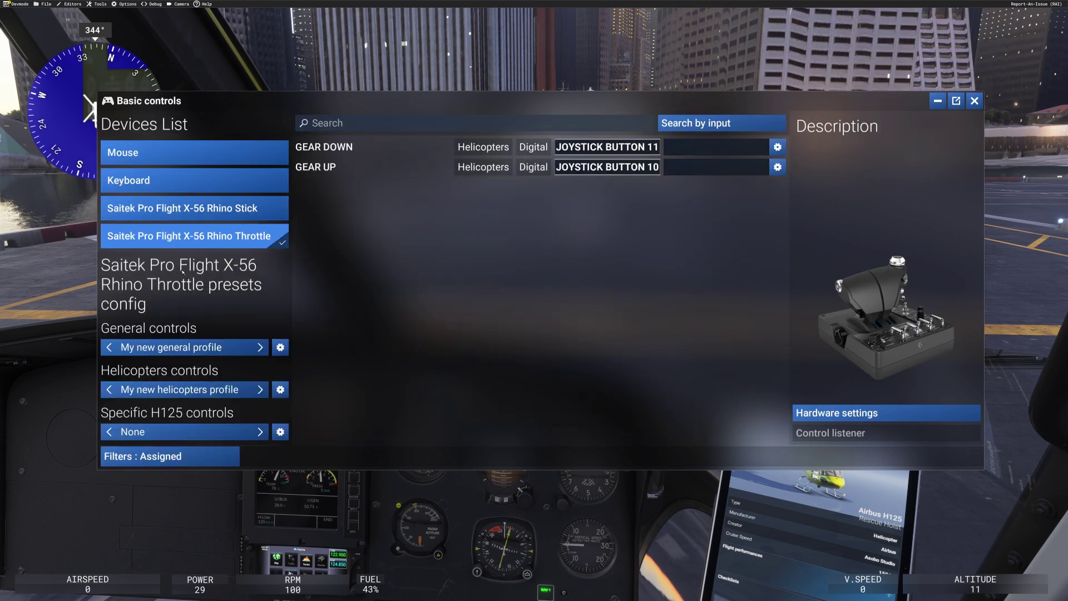
On the Rhino Stick's Essential controls, assign a stick axis to RUDDER AXIS
click(245, 210)
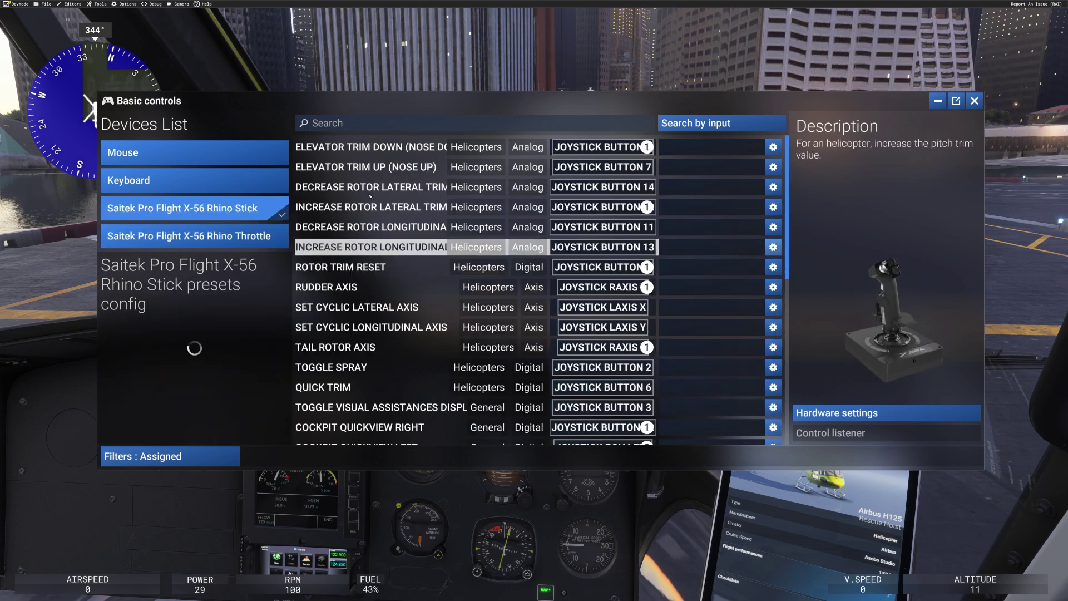
click(153, 457)
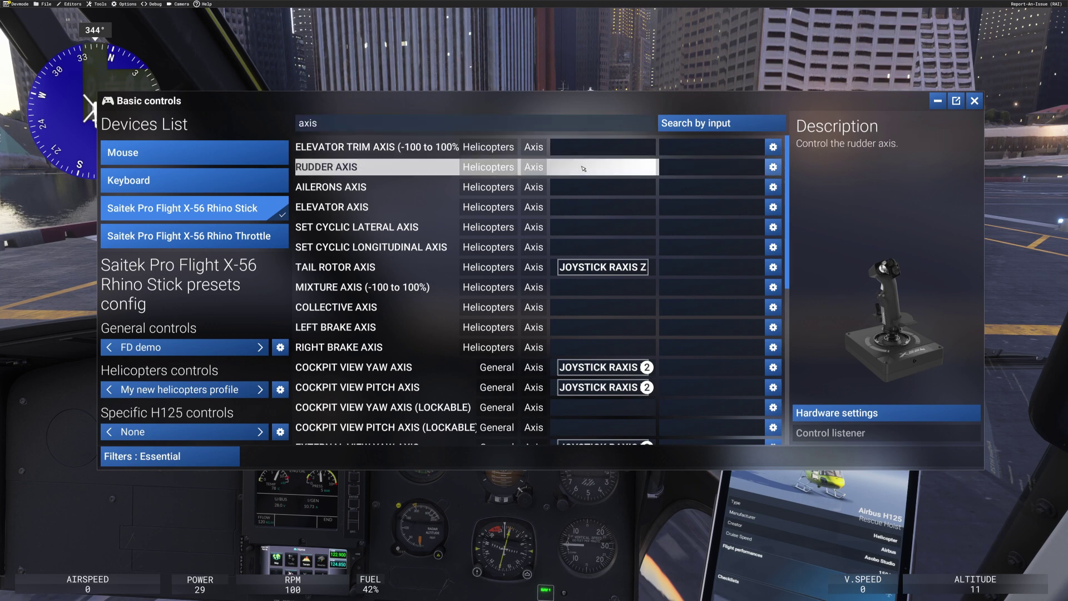
click(584, 168)
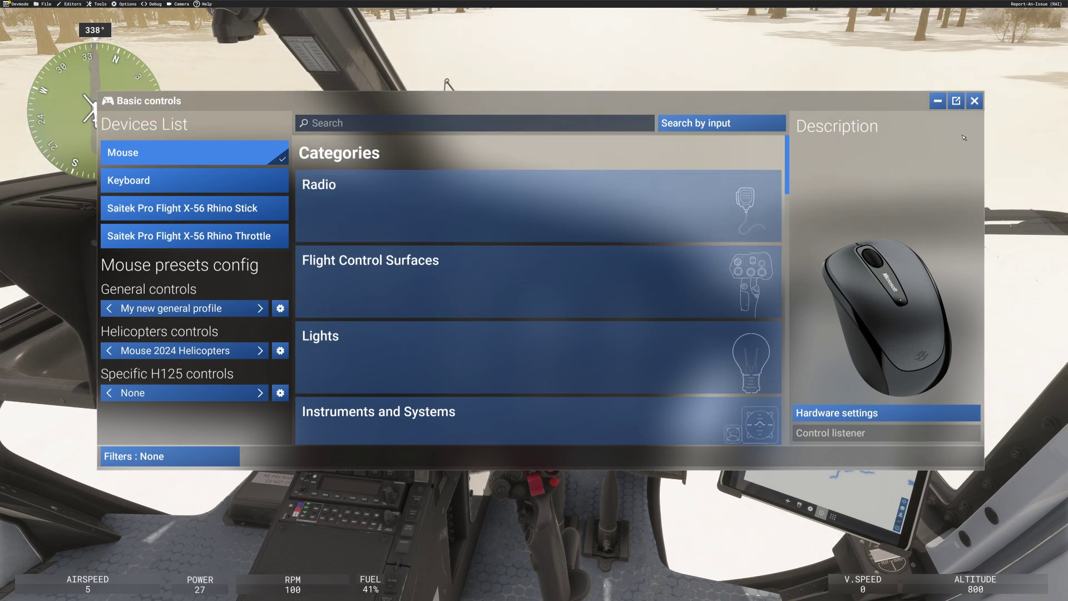
click(974, 102)
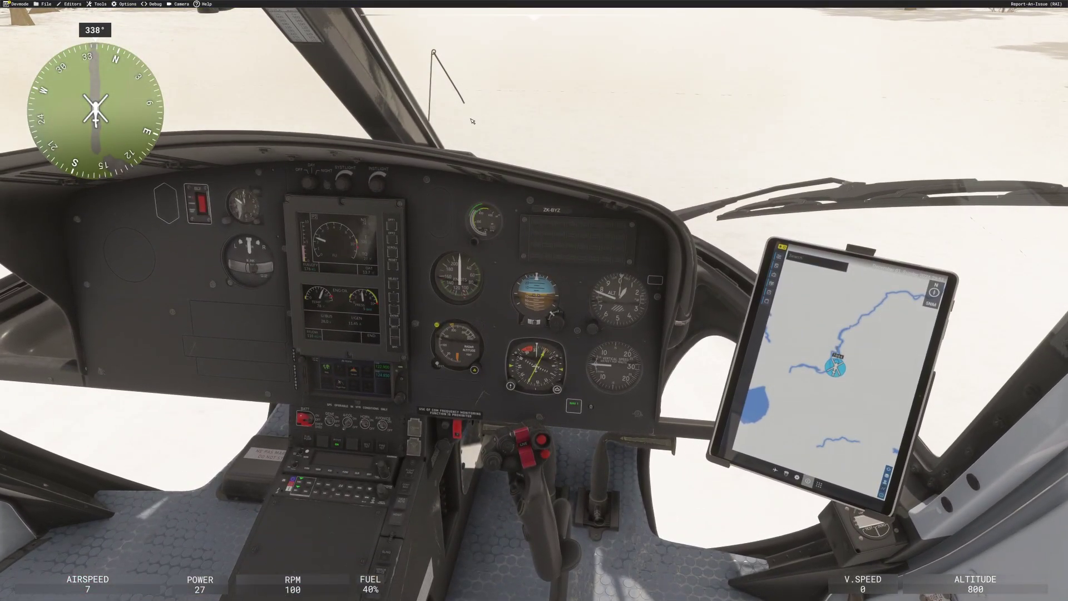
mouse_move(448, 64)
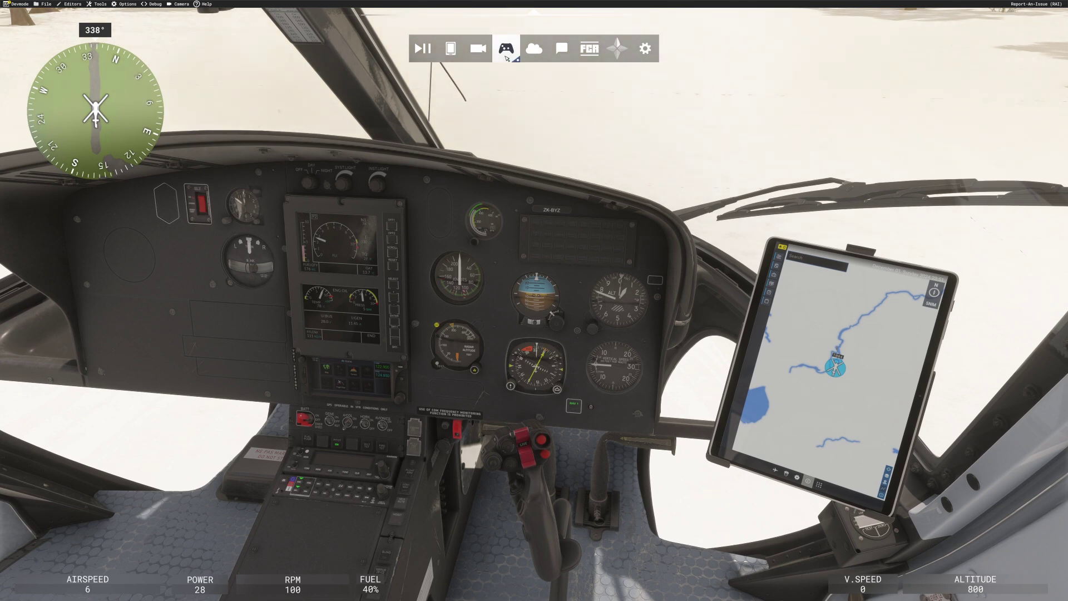
click(506, 50)
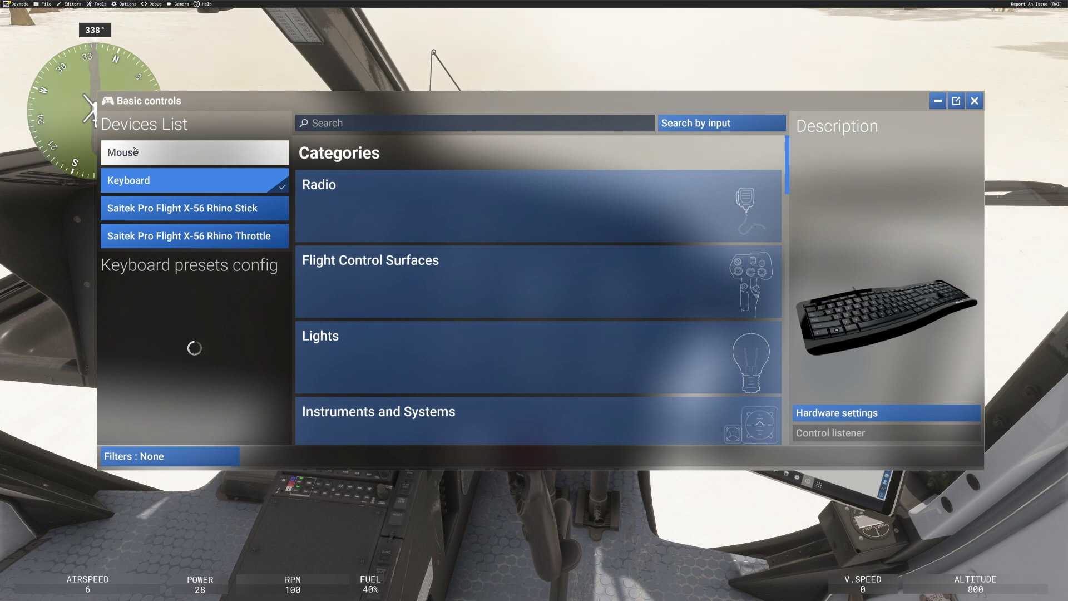
click(195, 153)
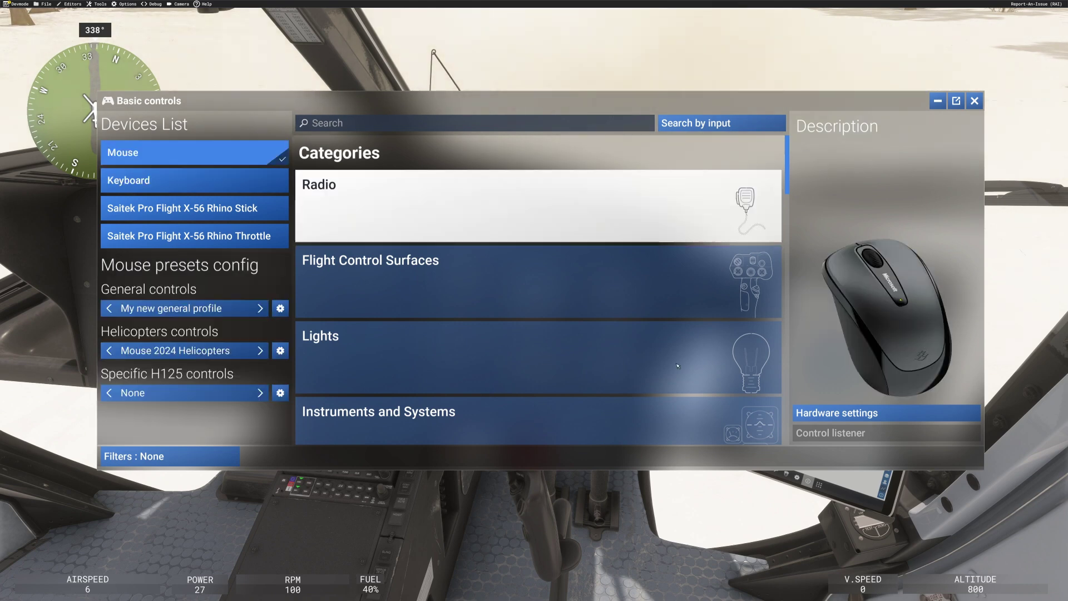
Lower the mouse input curve's Sensitivity + to -0.5 for a softer response
click(837, 413)
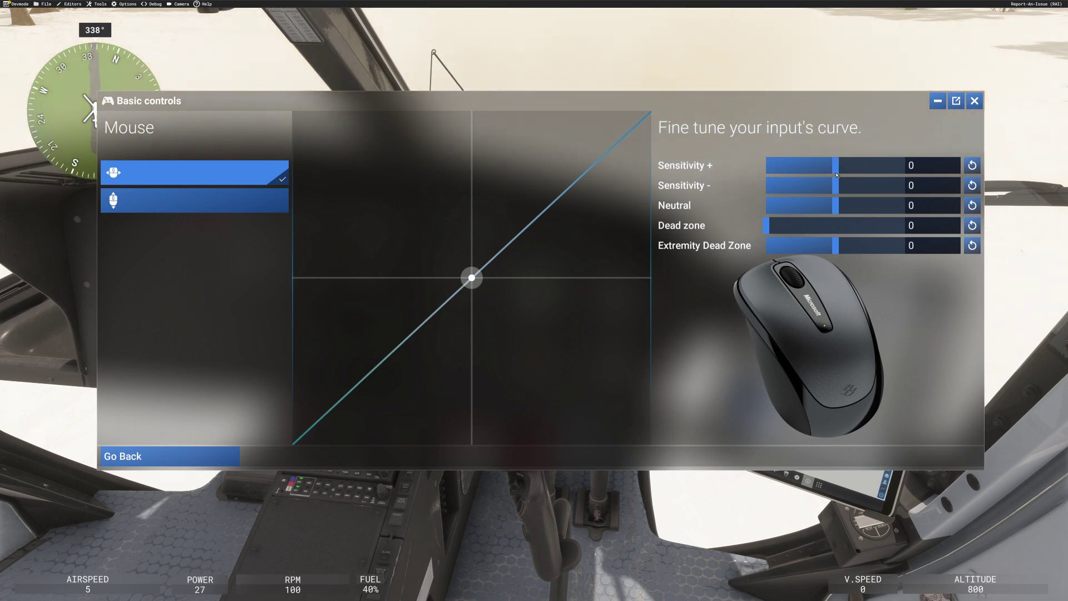
drag(836, 165, 802, 188)
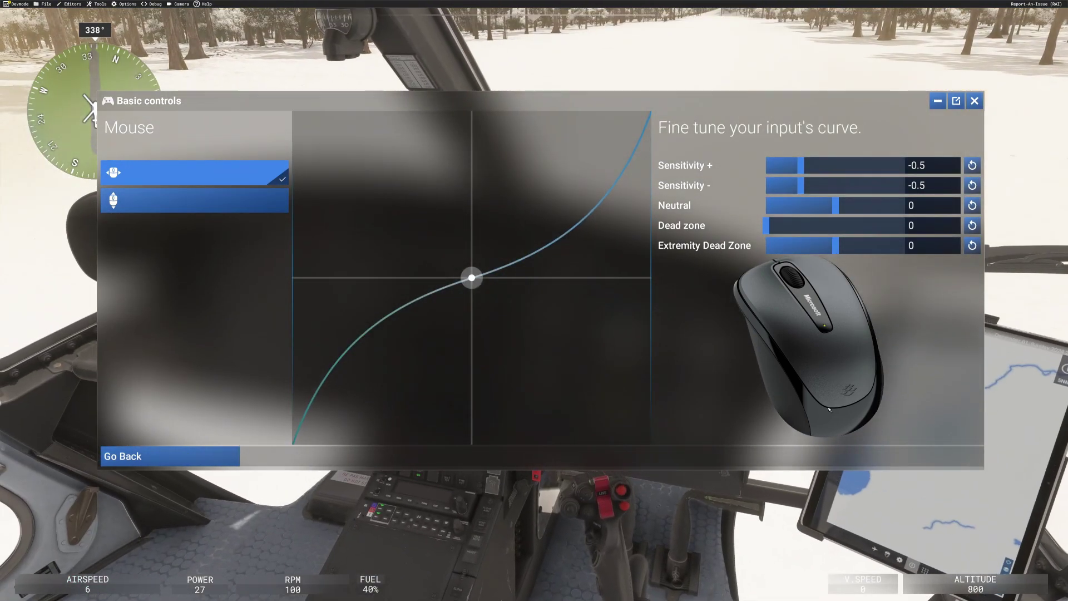
key(Escape)
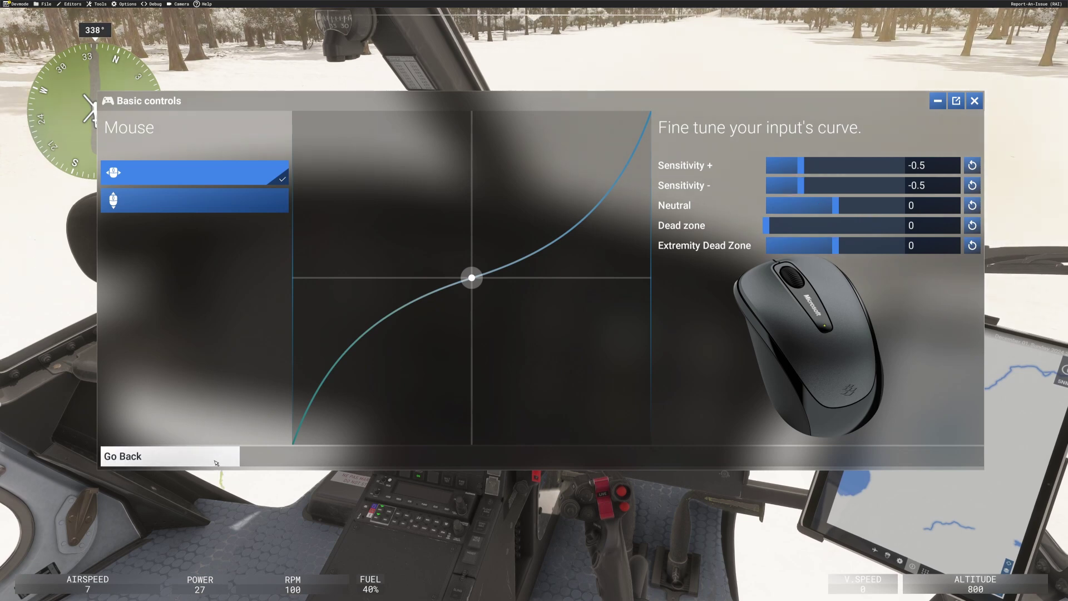
Search by moving the mouse axis to find COCKPIT INTERACTION - X AXIS, DRONE YAW AXIS, ROTATE X AXIS
click(719, 125)
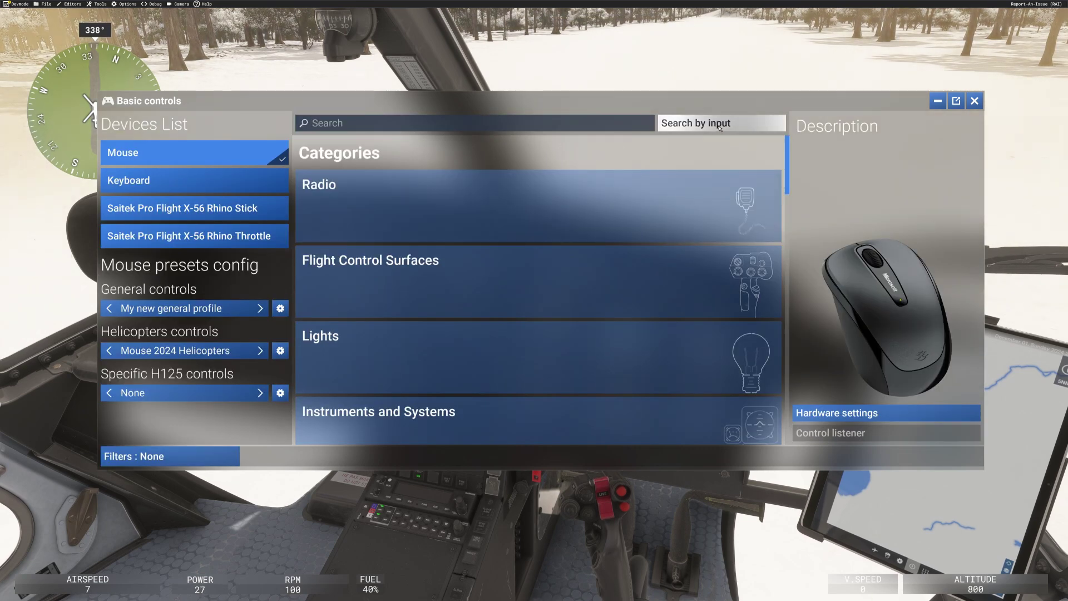